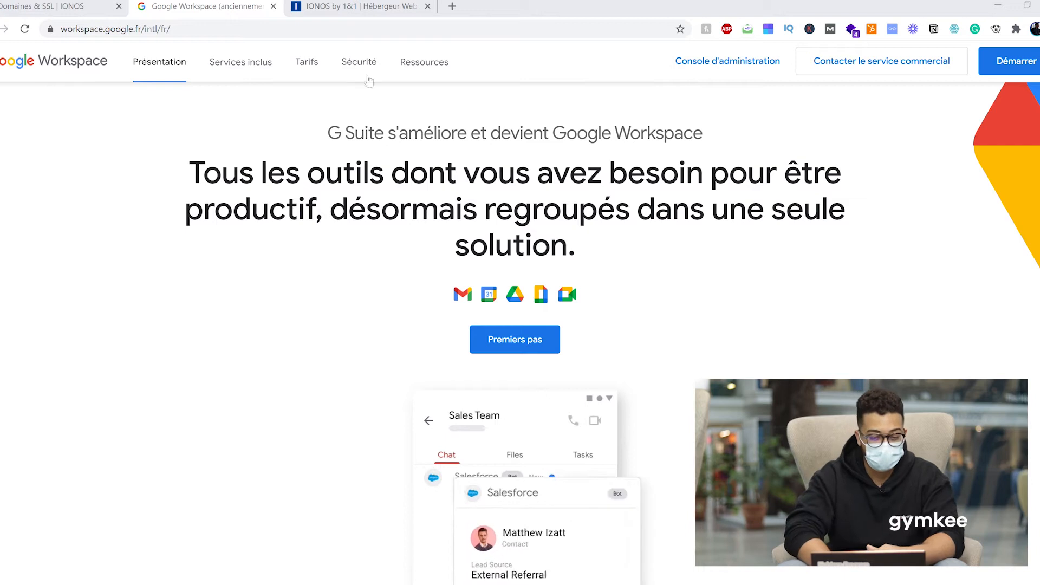
Search IONOS for the availability of the domain flocoaching.fr.
left_click(361, 5)
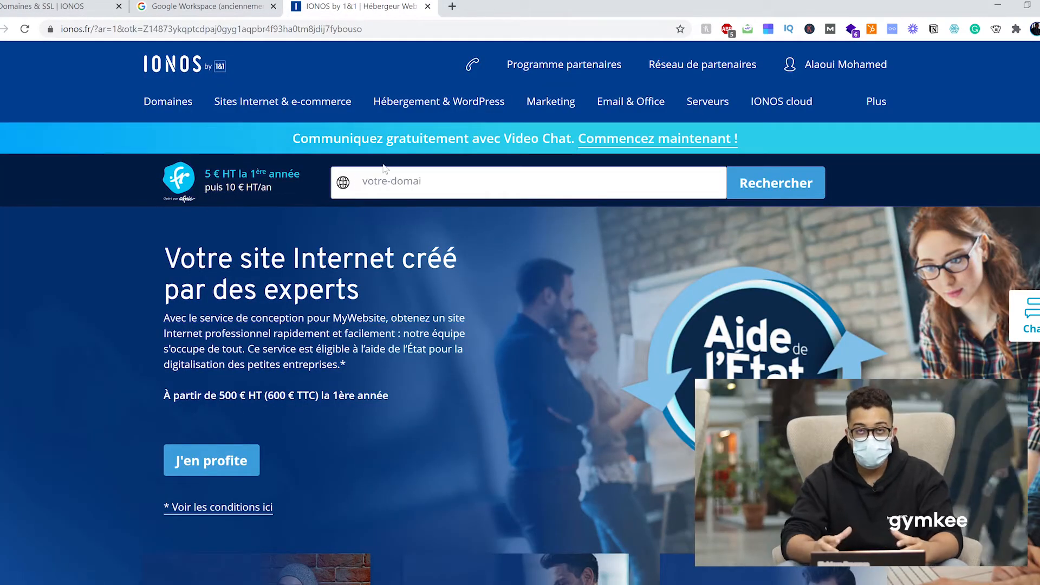
left_click(375, 180)
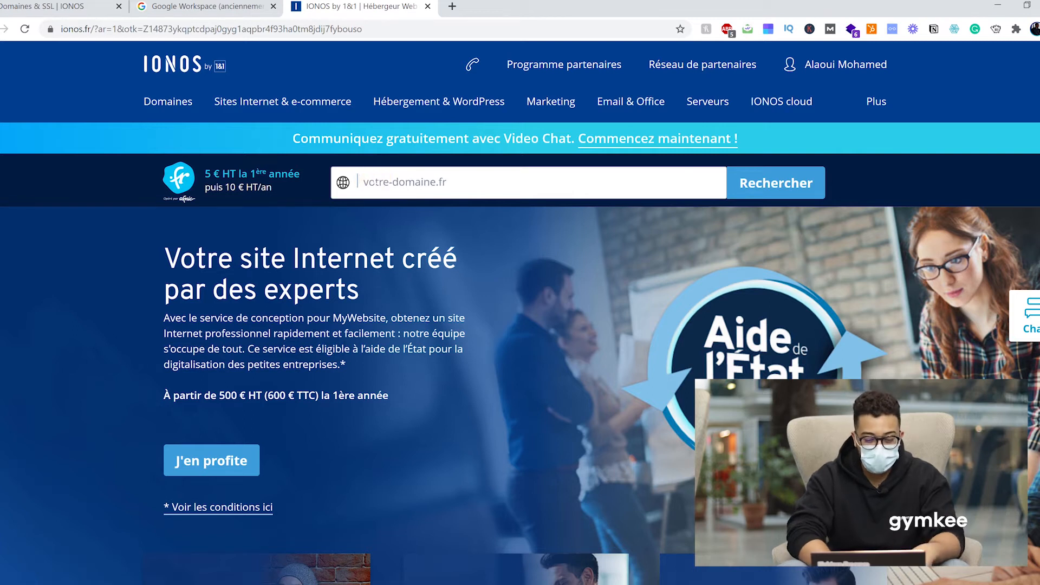
type("flocoaching.fr")
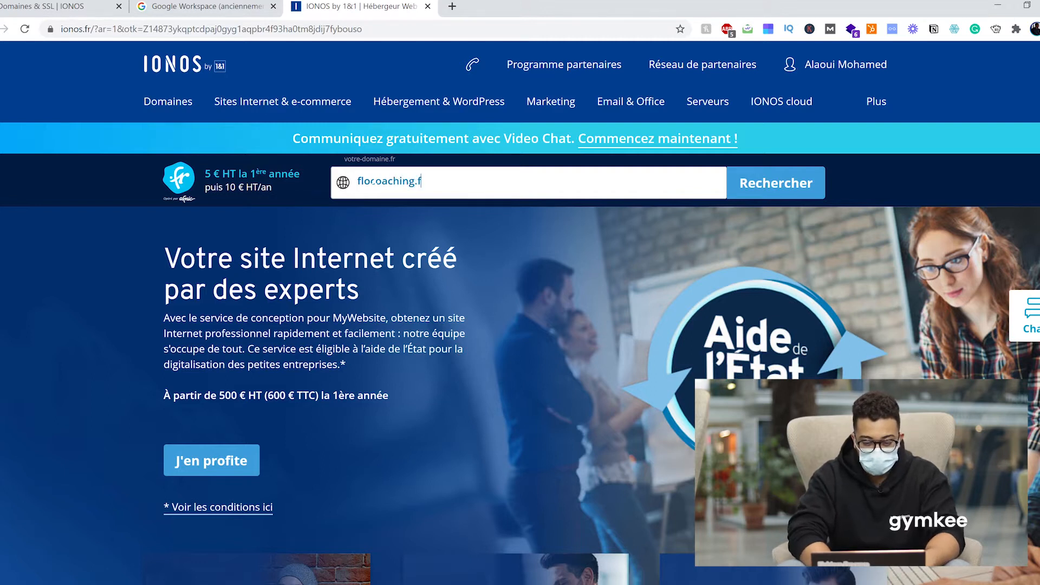
key("Return")
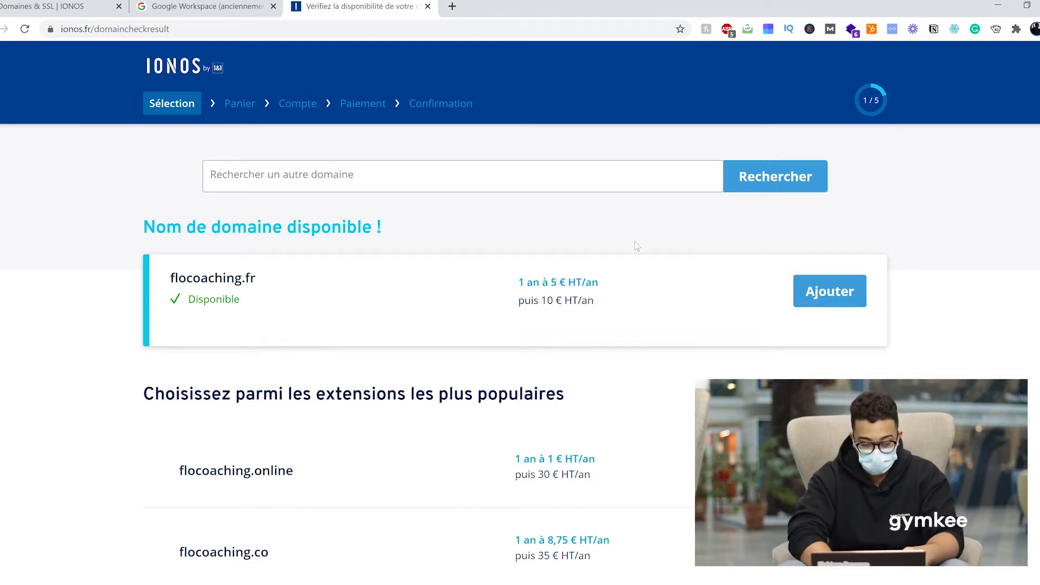
Add flocoaching.fr to the IONOS order and search for flocoaching.com as well.
left_click(819, 286)
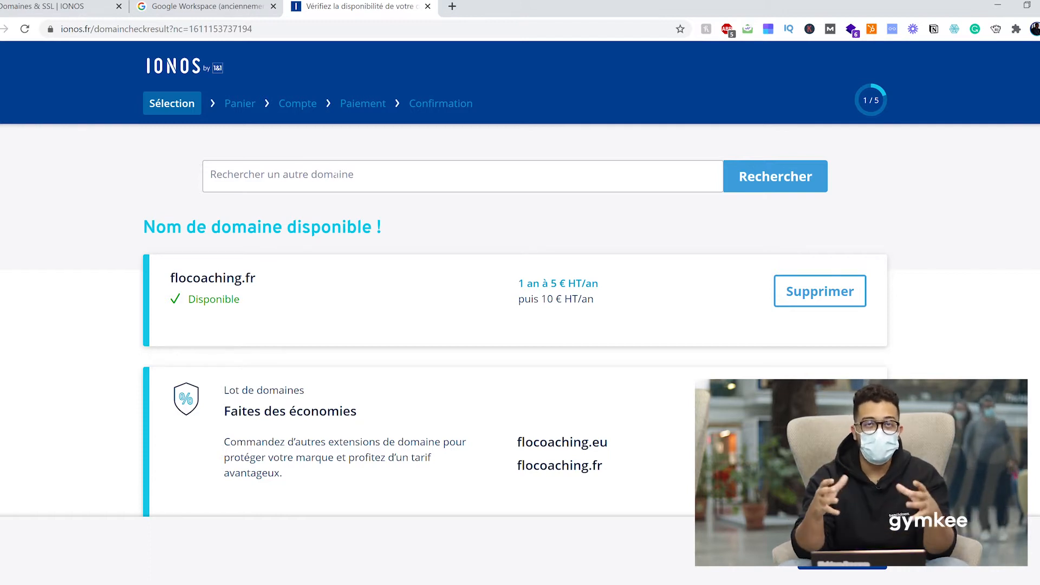
left_click(335, 175)
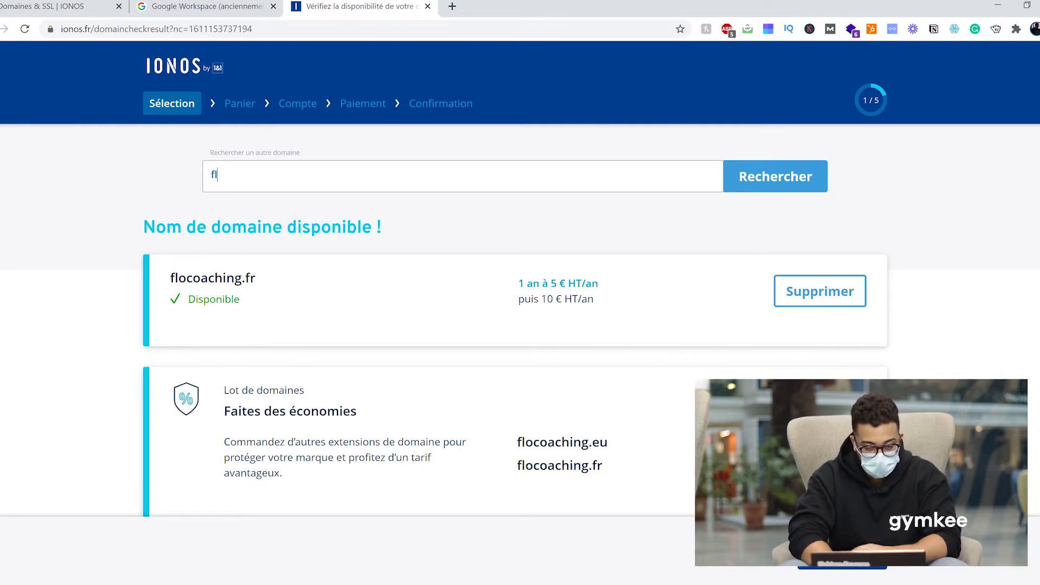
type("locoach")
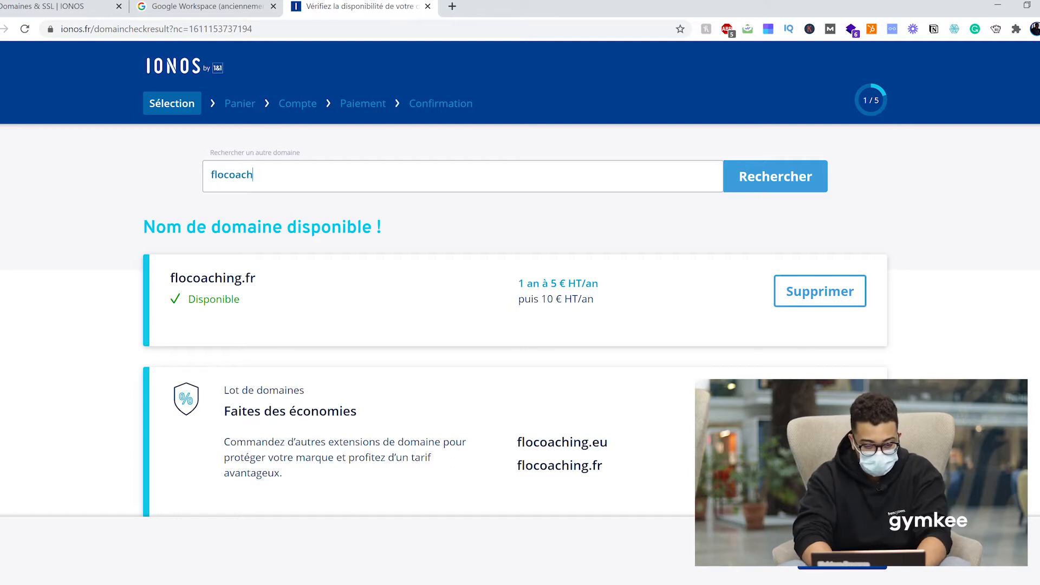
type("ing.com")
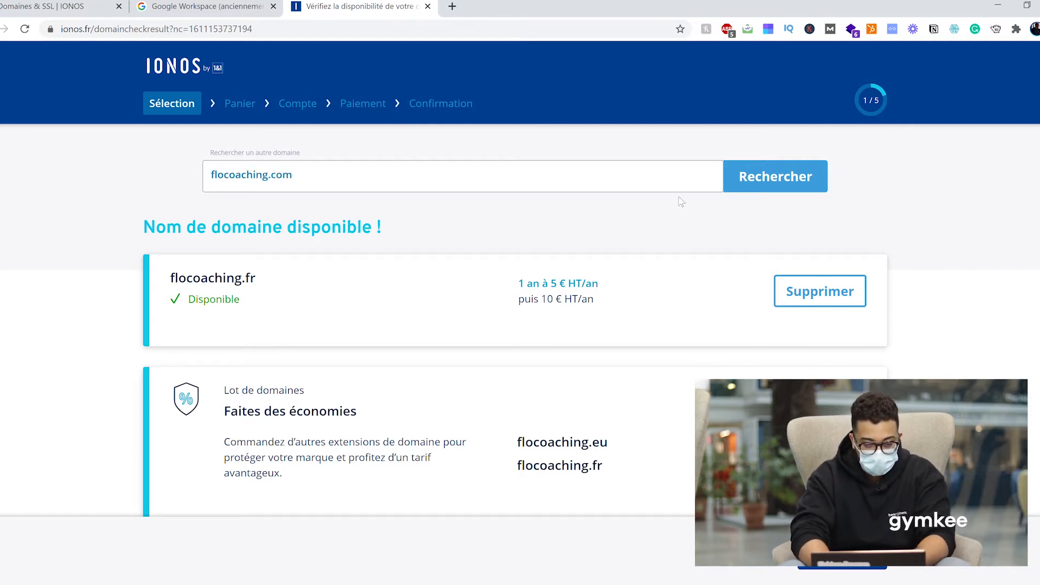
left_click(791, 178)
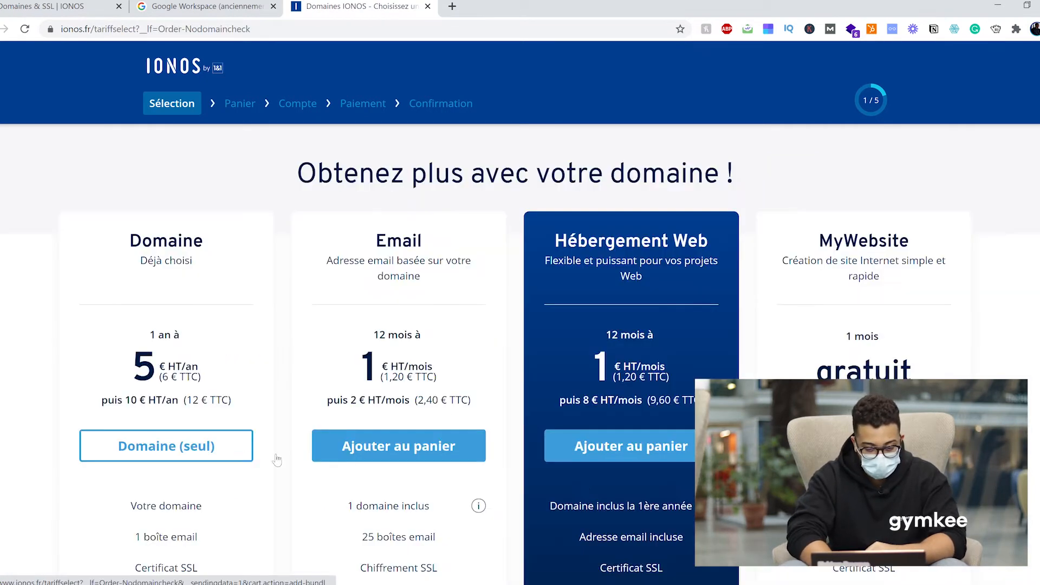
Choose the domain-only option, leaving flocoaching.fr at 5 € HT in the cart, and return to Google Workspace.
left_click(180, 452)
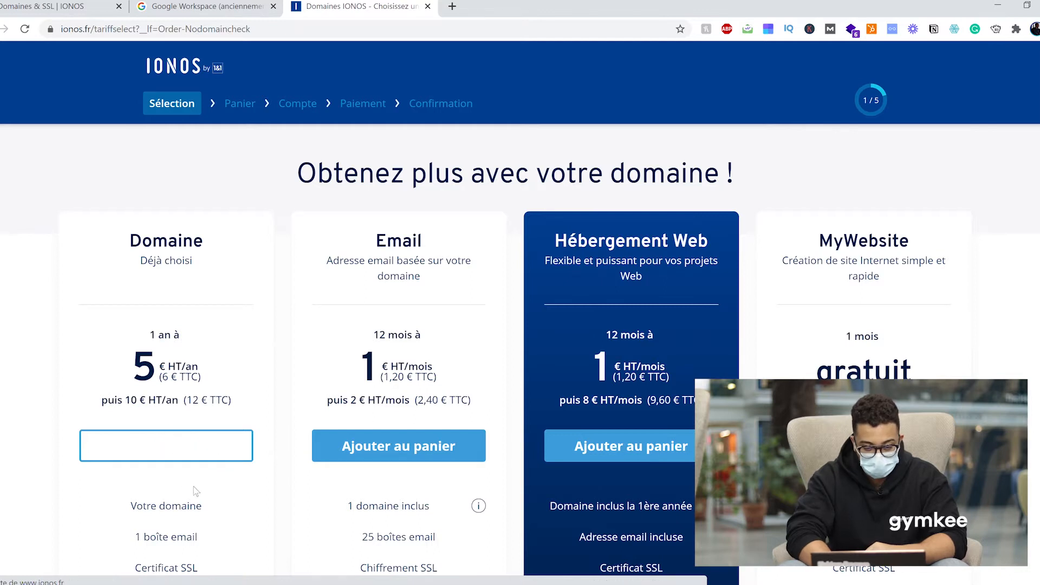
scroll(187, 380, "down", 1)
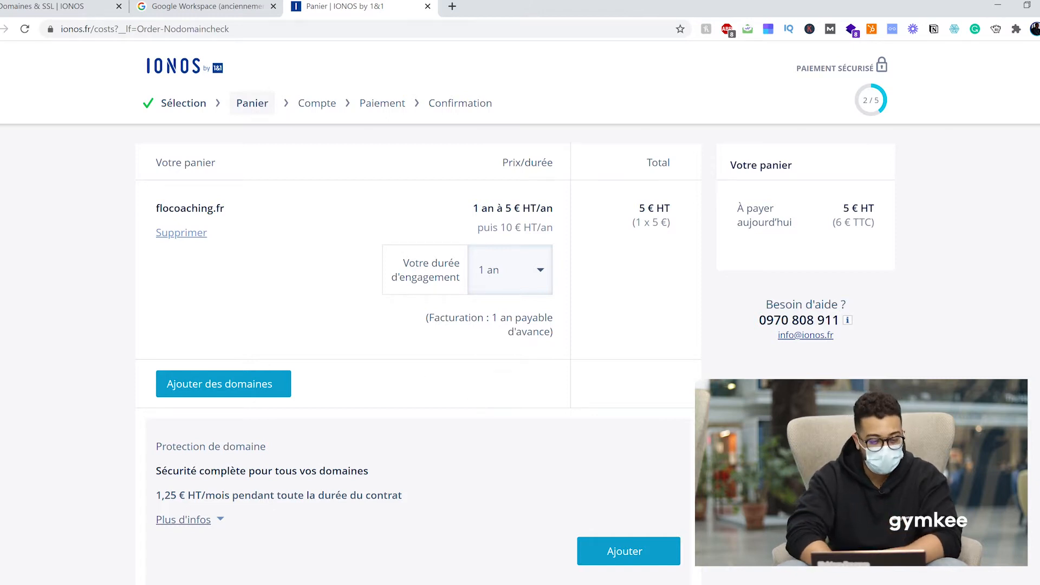
left_click(248, 16)
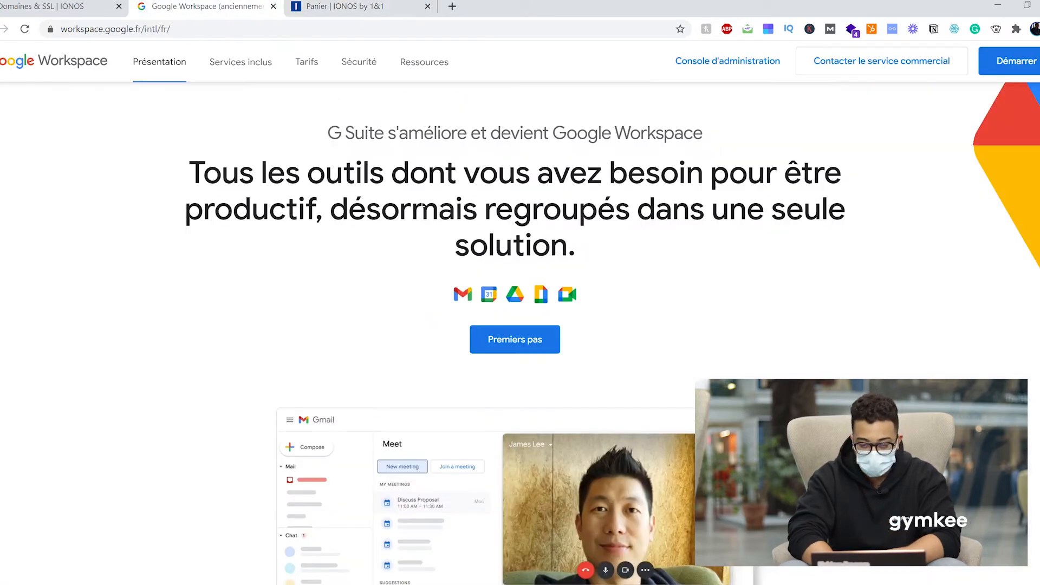
Start the Google Workspace signup with the company name and team size 'Uniquement vous'.
left_click(1006, 64)
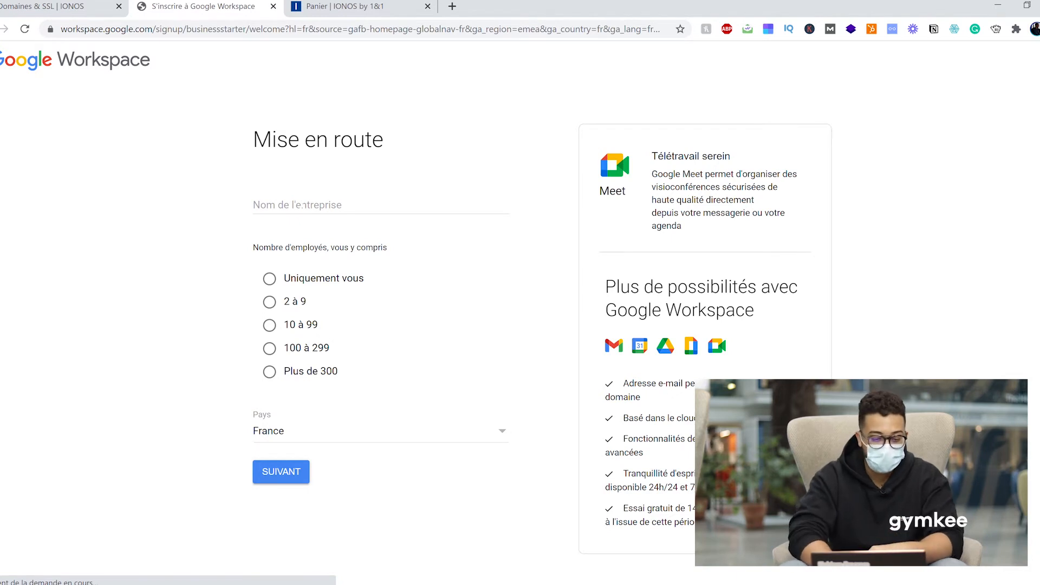
left_click(298, 204)
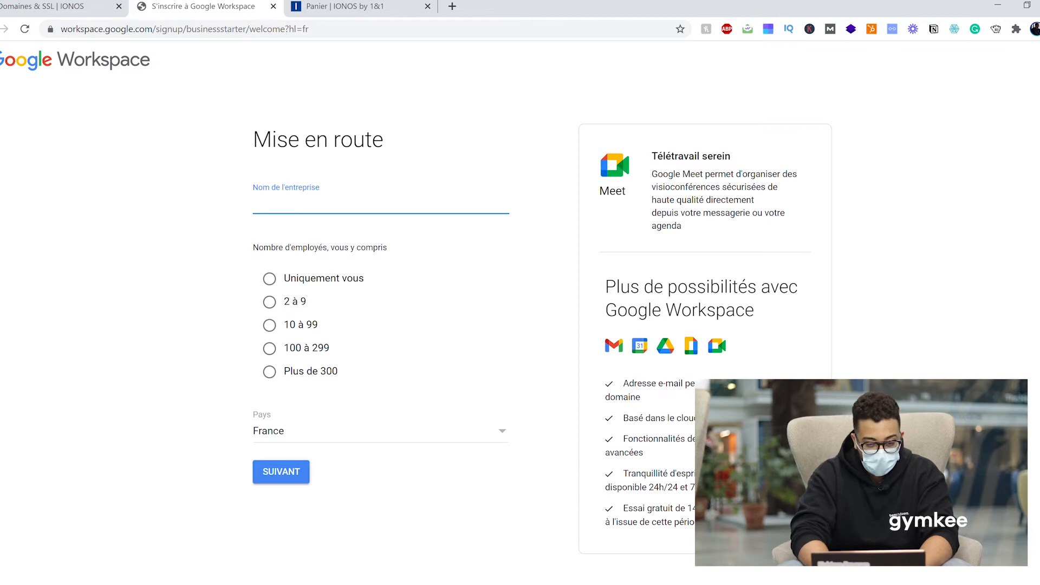
type("Mohame")
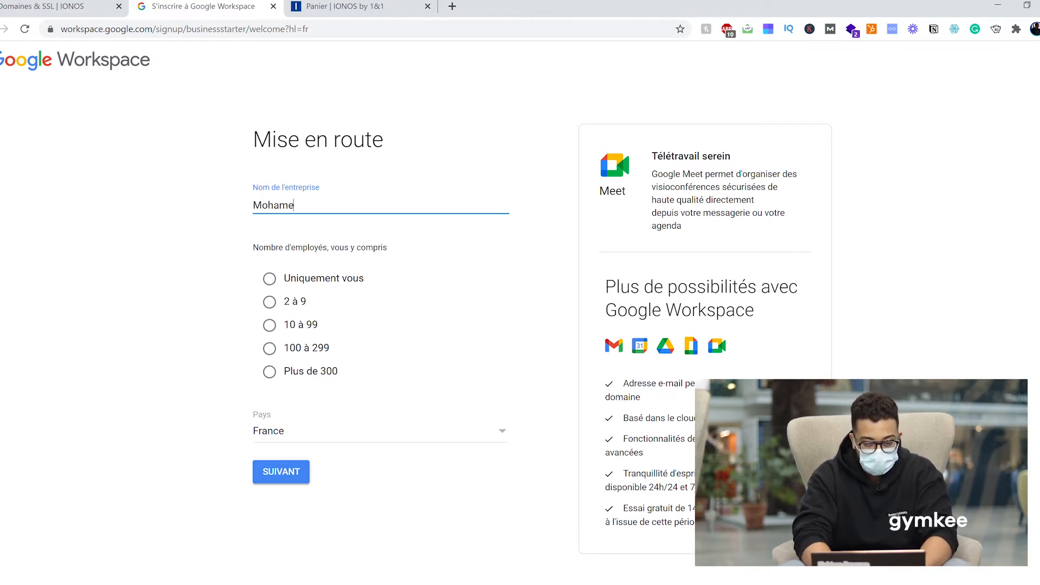
type("d Coaching")
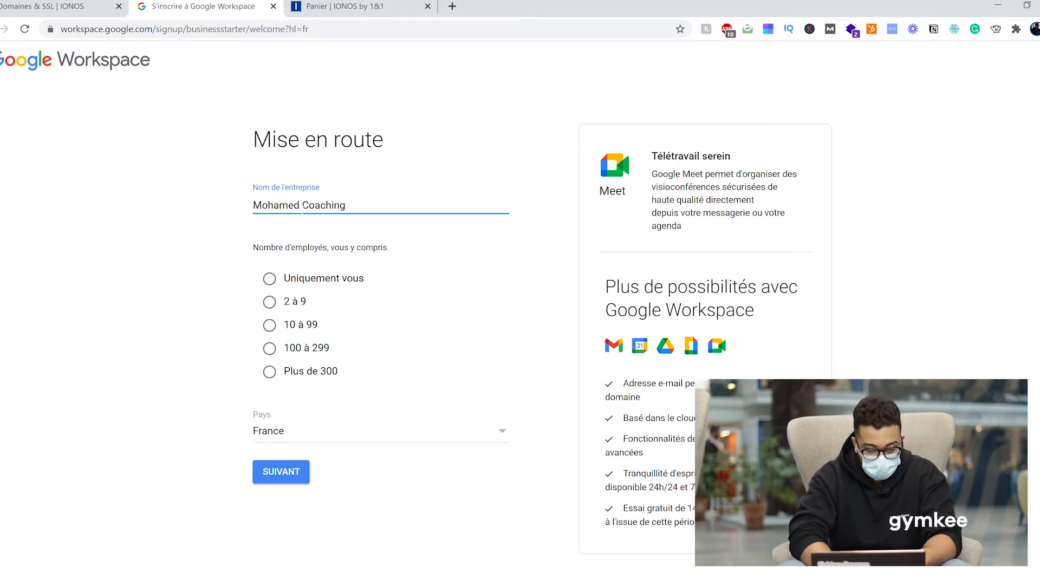
left_click(305, 278)
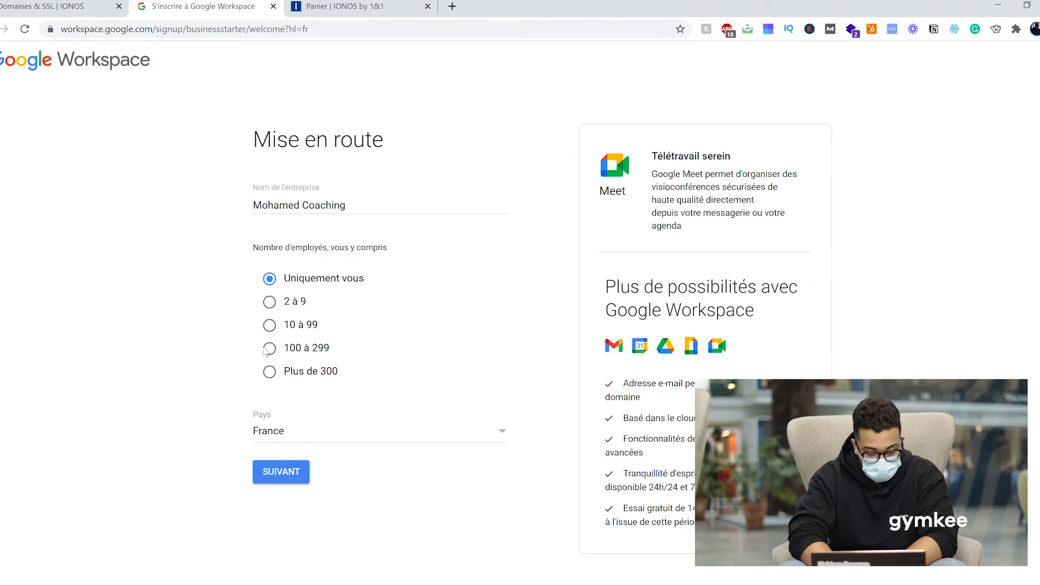
left_click(281, 472)
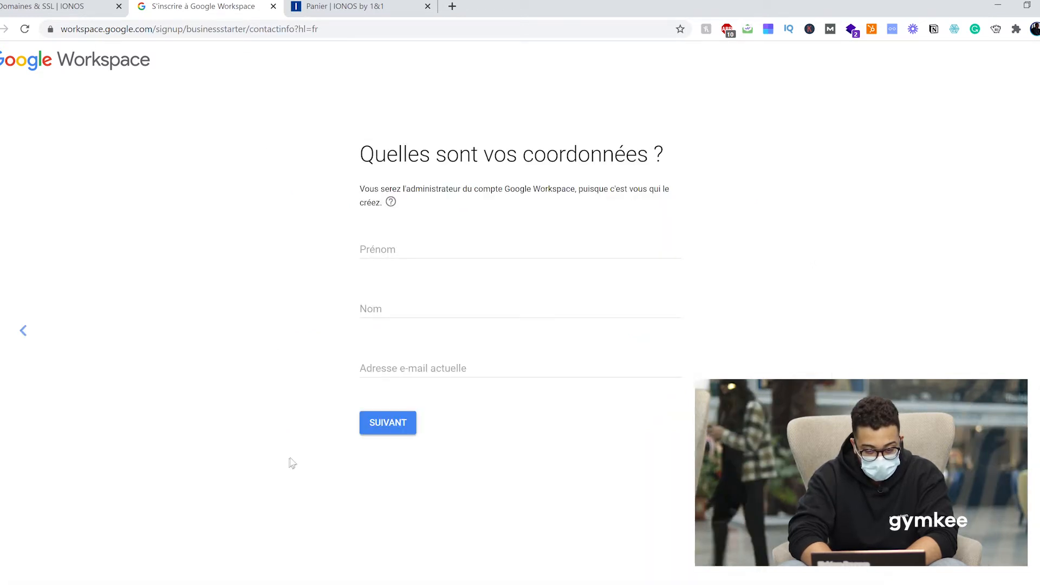
Enter the administrator's first name, last name and current e-mail address, then submit.
left_click(447, 250)
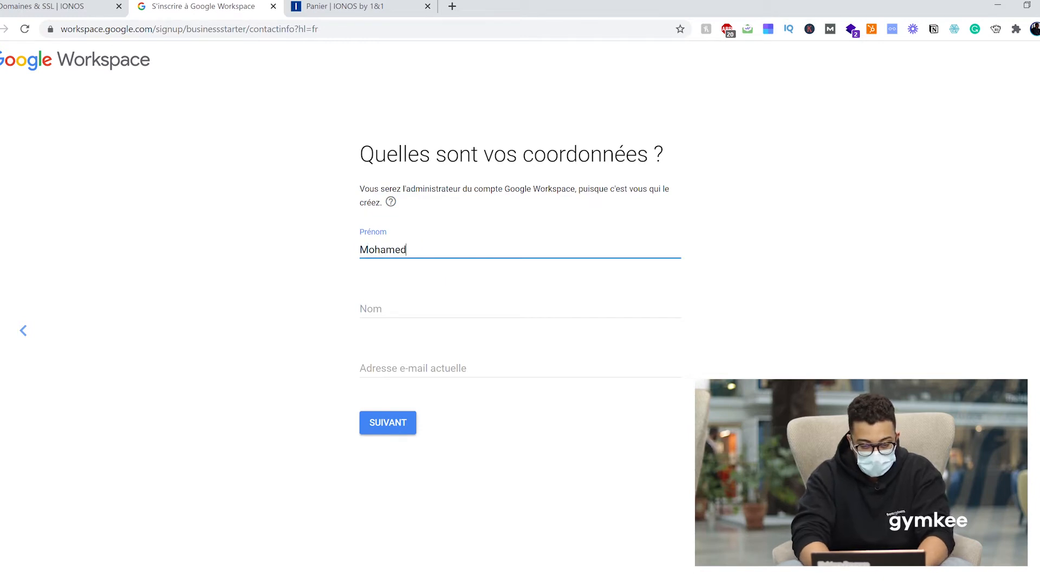
key("Tab")
key("Tab")
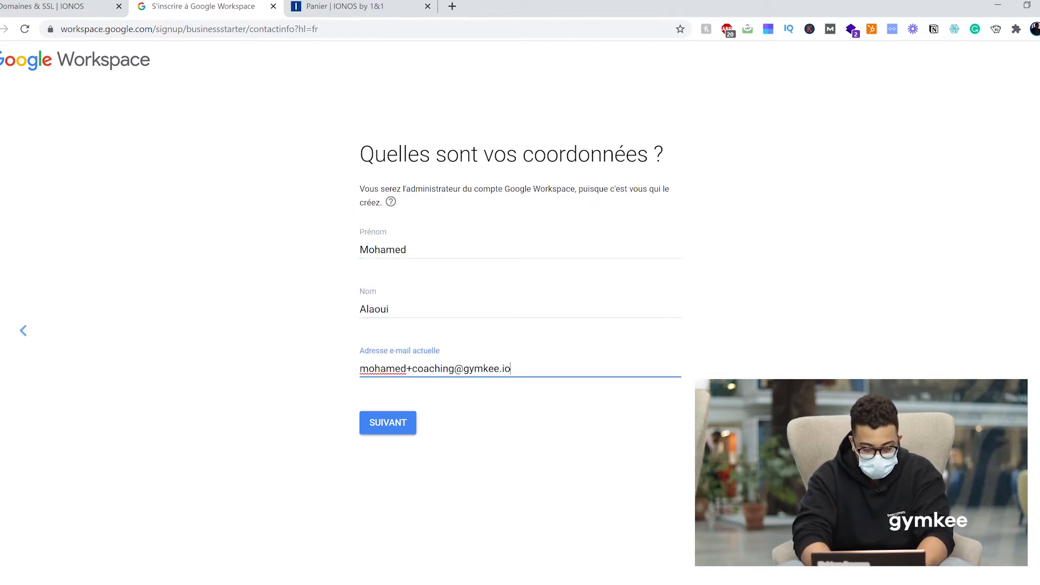
left_click(397, 425)
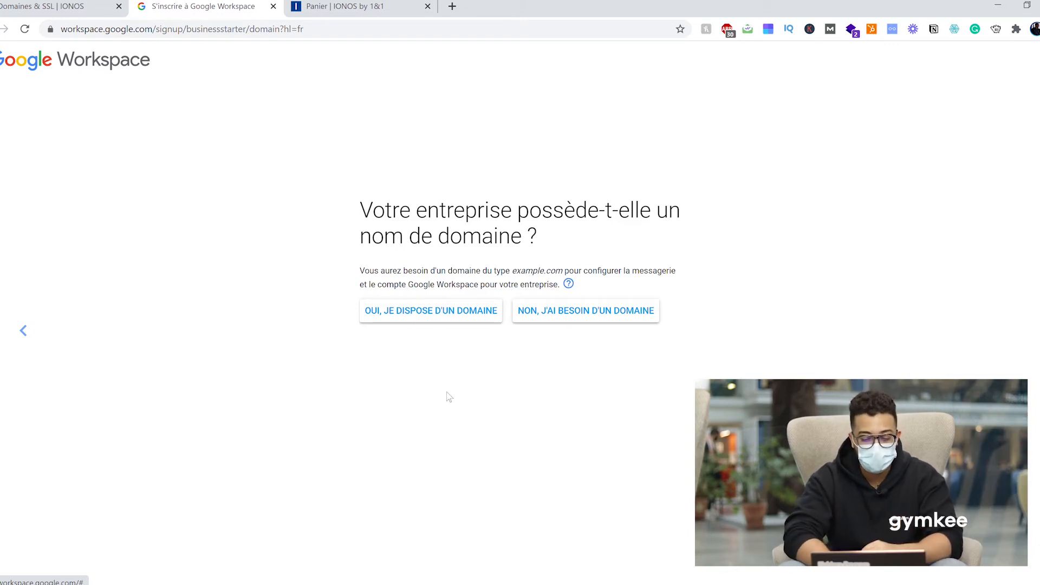
Indicate the business already owns a domain and submit its .com domain name.
left_click(451, 319)
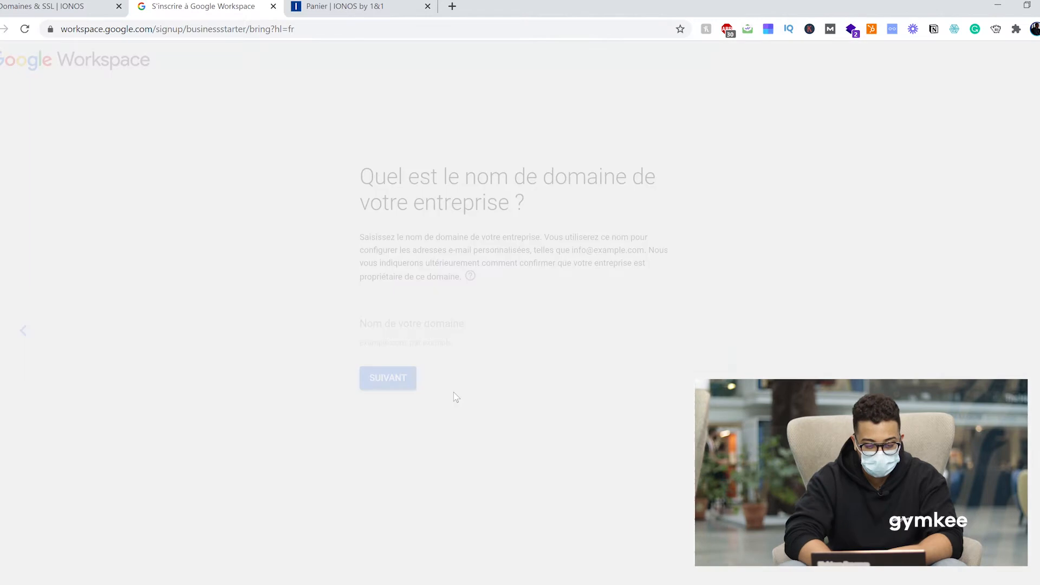
left_click(436, 324)
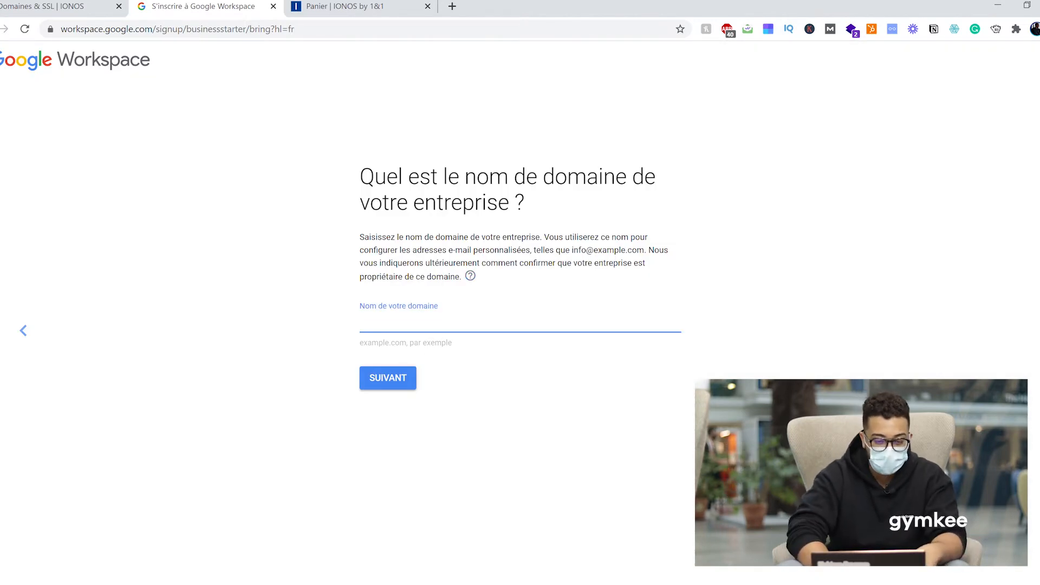
type("mohamedcoaching.com")
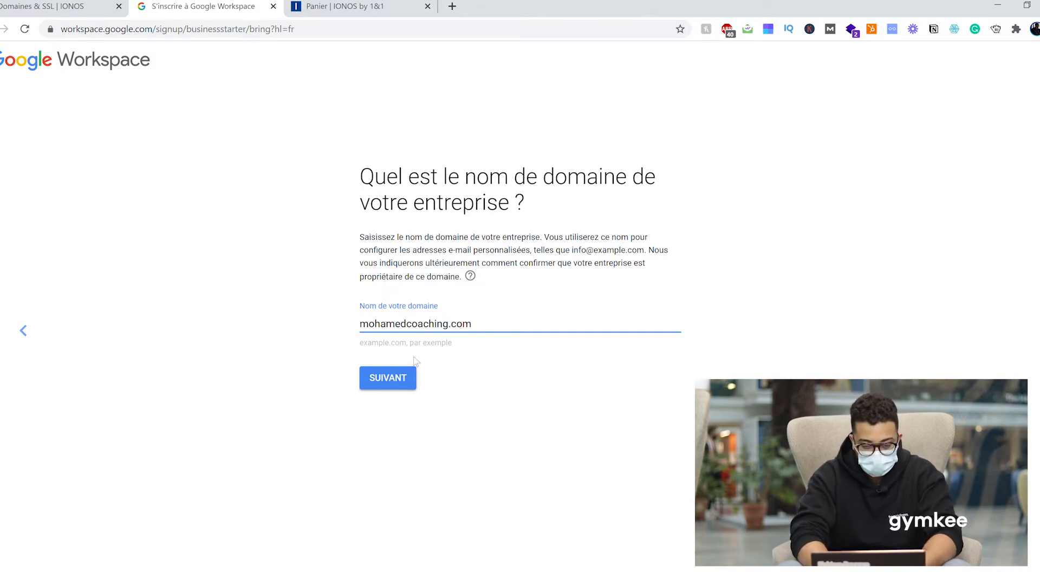
left_click(403, 379)
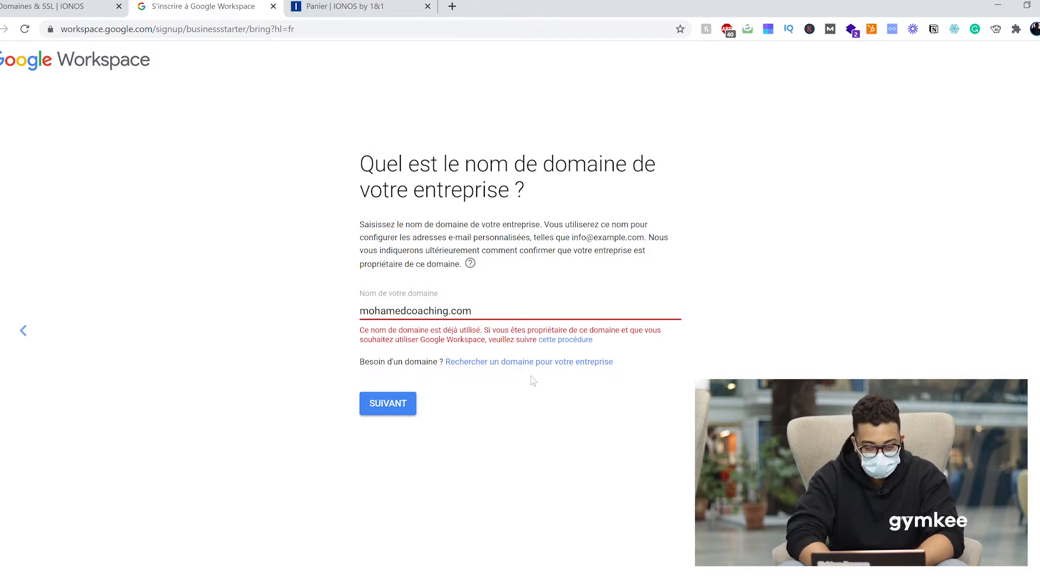
Change the rejected domain to its .fr version, confirm it, and decline Google's tips e-mails.
triple_click(509, 309)
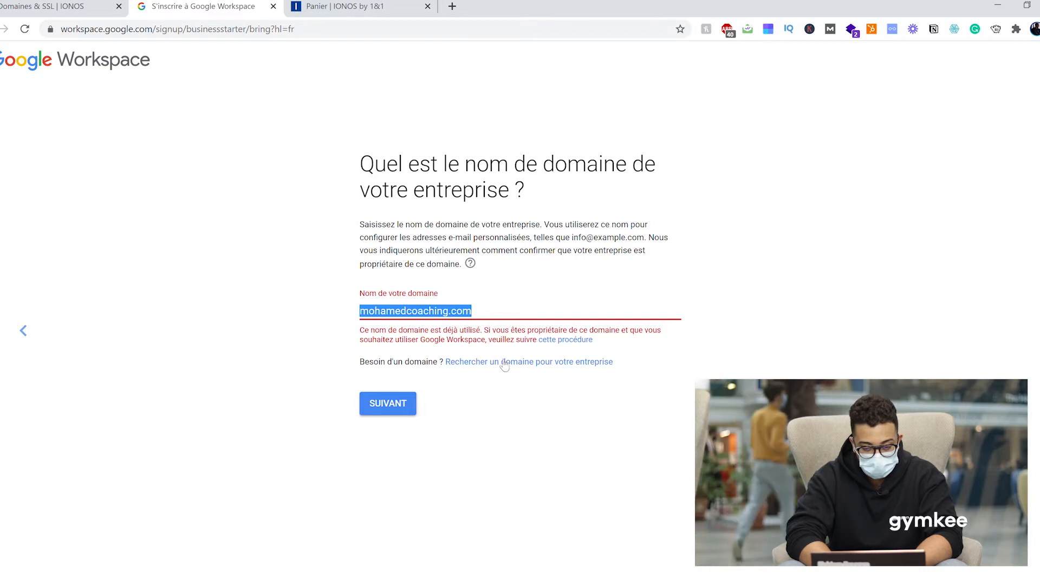
key("Right")
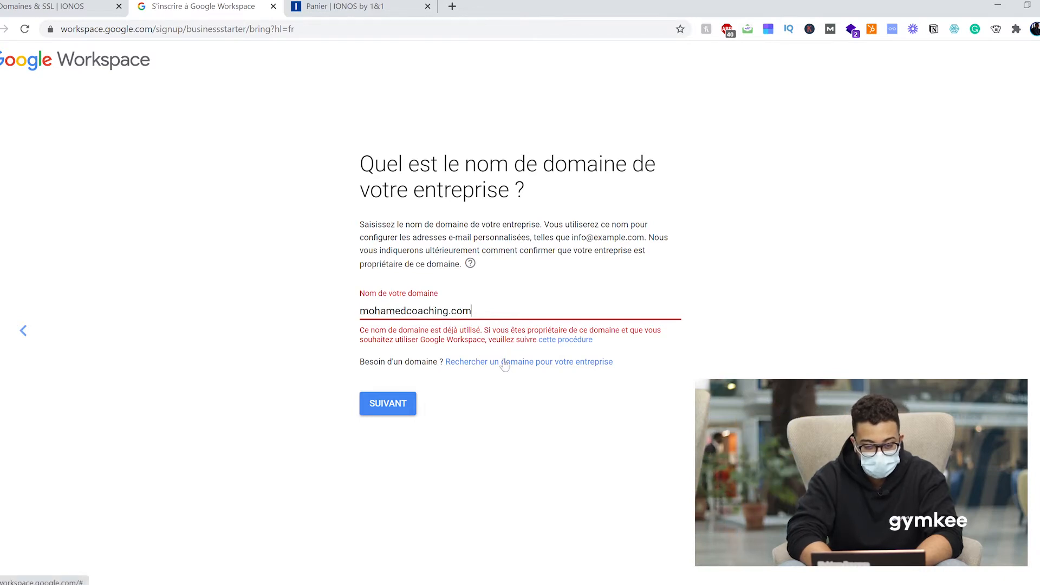
key("BackSpace")
key("BackSpace")
key("BackSpace")
type("fr")
key("Return")
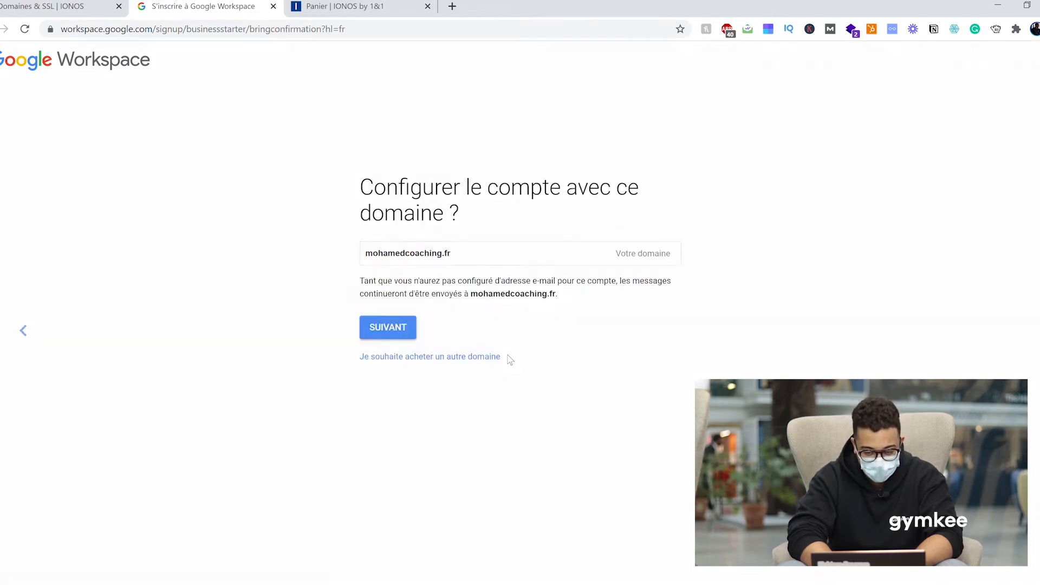
left_click(412, 328)
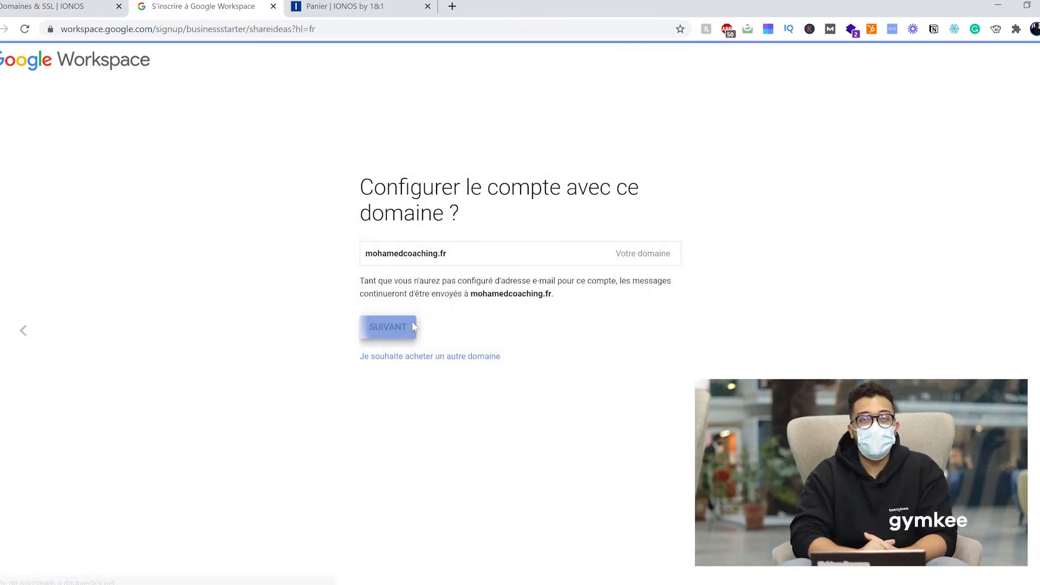
left_click(444, 323)
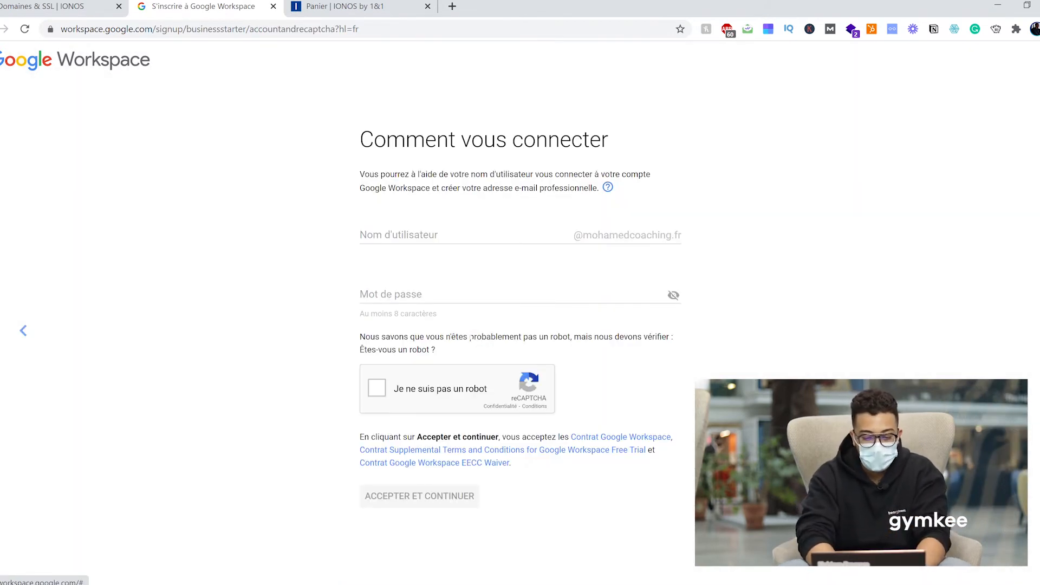
Enter the admin username and password, pass the robot check, and accept the terms.
left_click(439, 235)
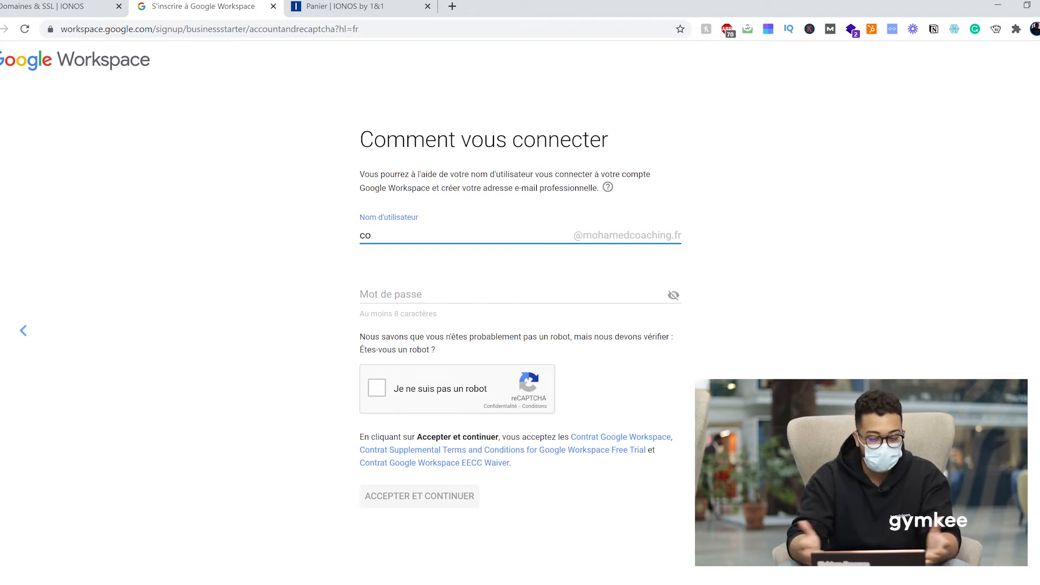
key("BackSpace")
key("BackSpace")
key("BackSpace")
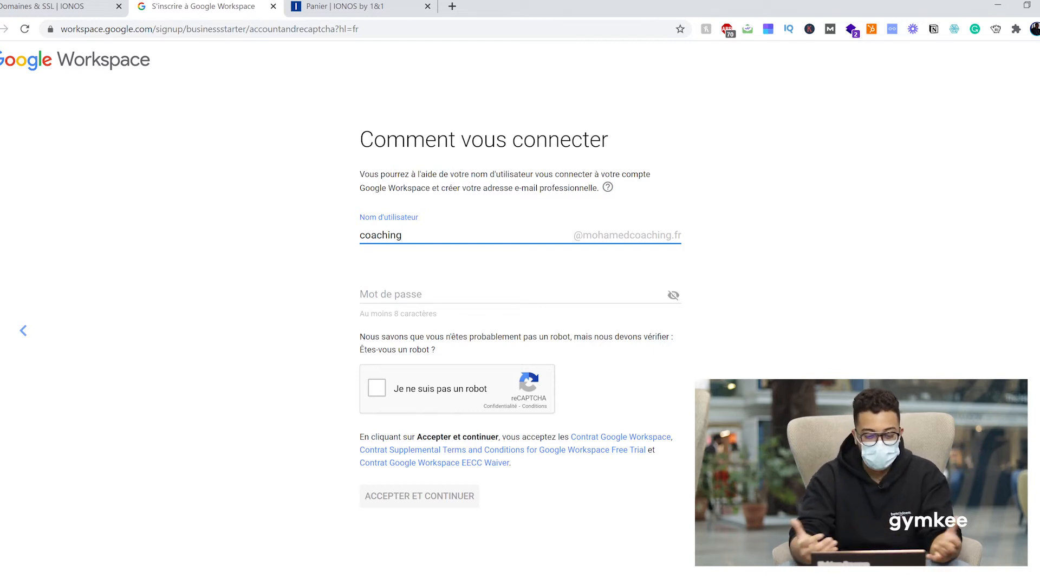
left_click(512, 294)
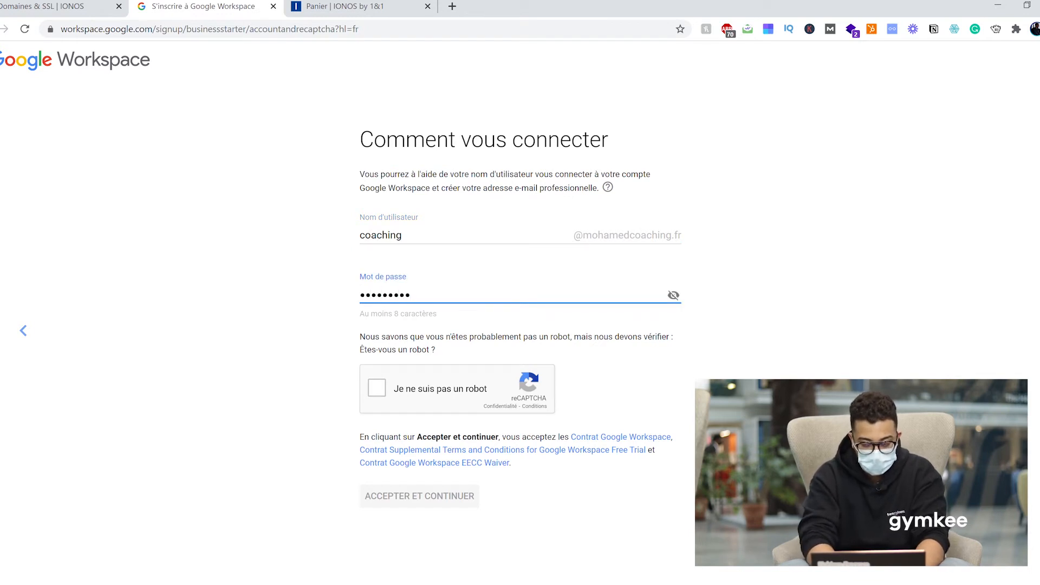
left_click(386, 393)
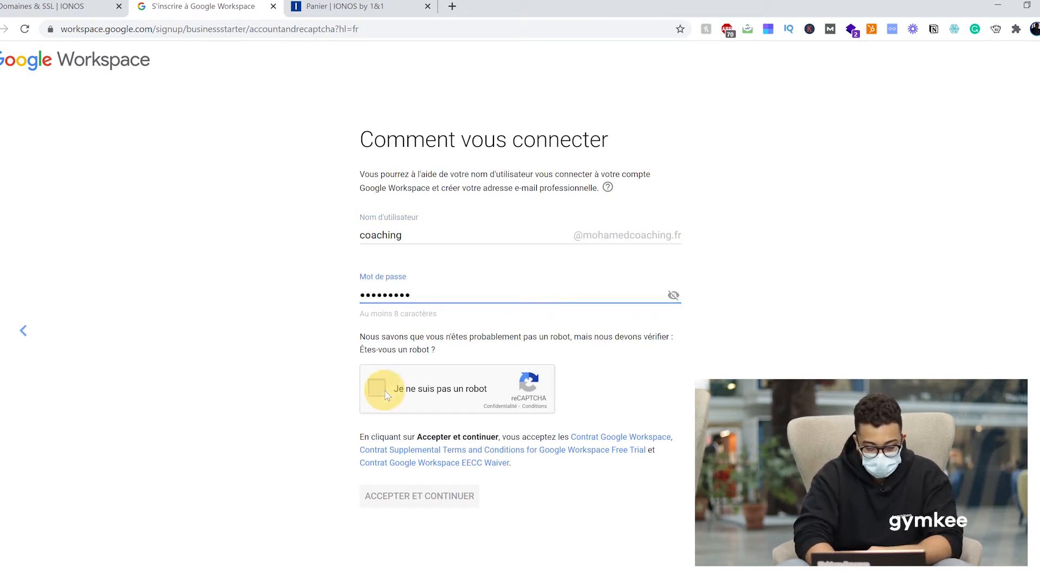
left_click(433, 503)
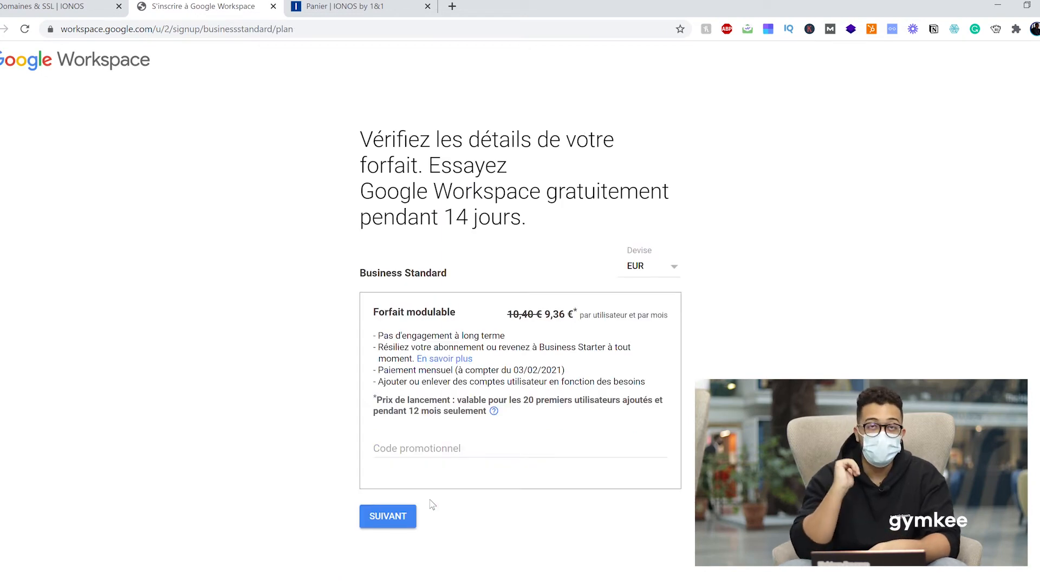
Accept the Business Standard plan at 9,36 € per user and continue to checkout.
left_click(408, 519)
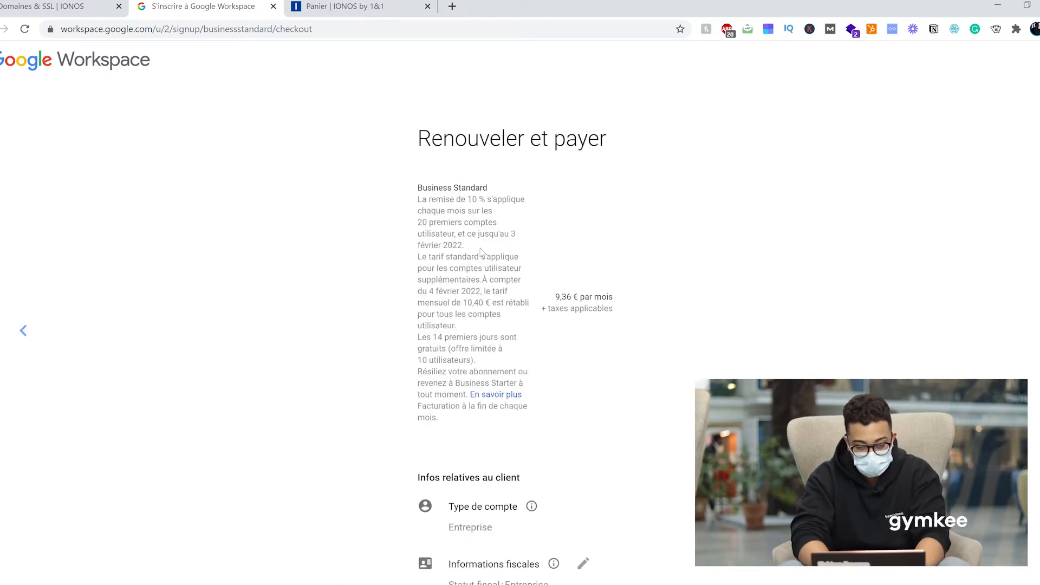
Complete the business address lines and postal code in the checkout form.
scroll(479, 261, "down", 6)
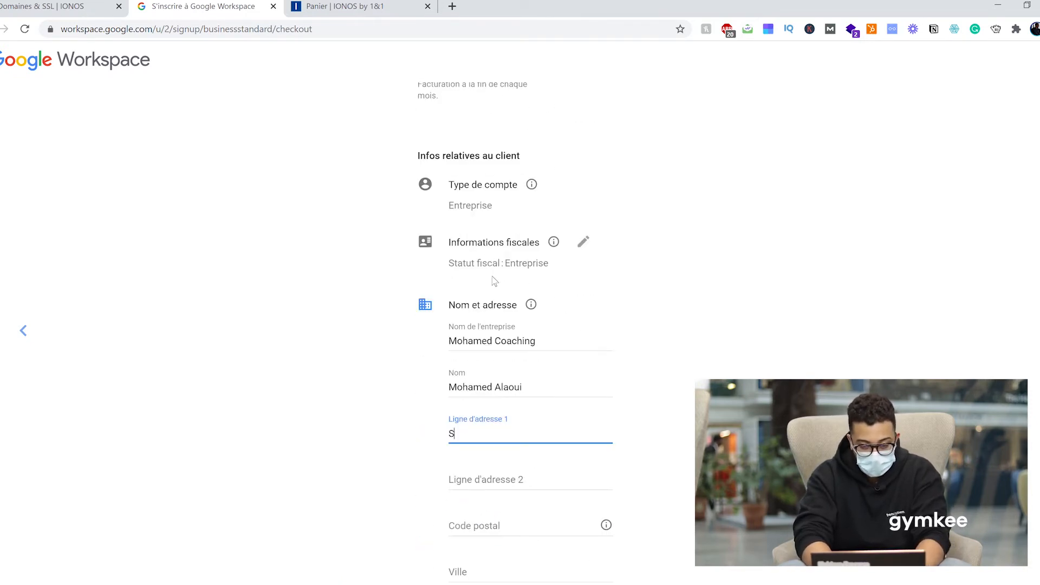
type("tion F")
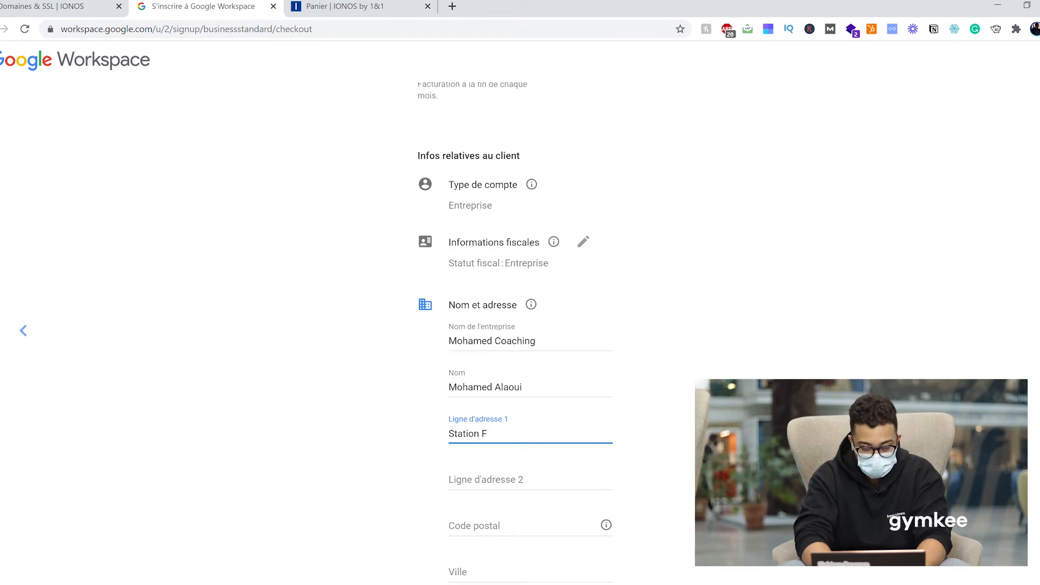
scroll(520, 326, "down", 5)
left_click(493, 267)
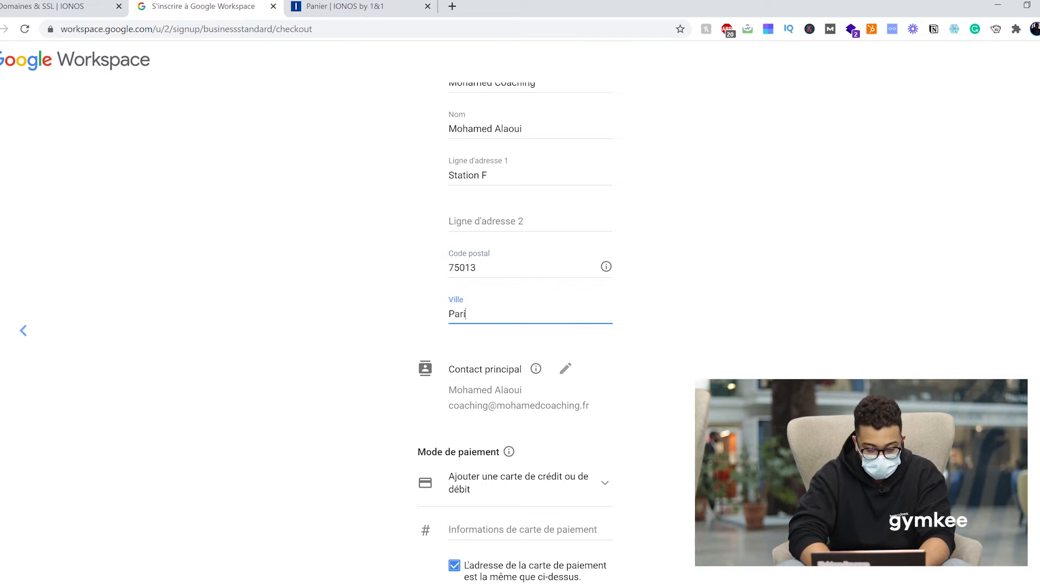
scroll(578, 346, "down", 3)
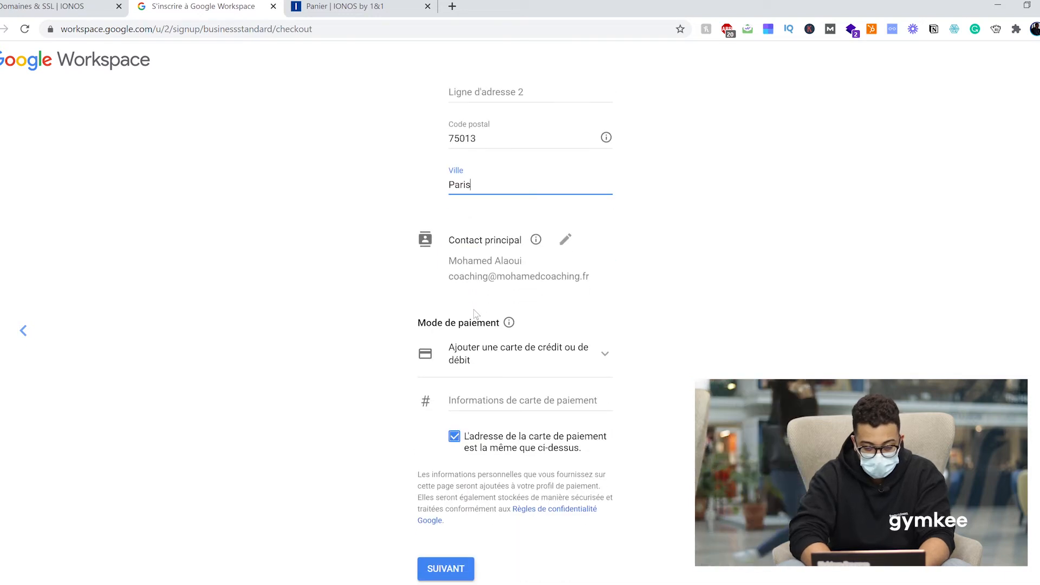
Select 'Ajouter un compte PayPal' as payment method and proceed to link the PayPal account.
left_click(577, 339)
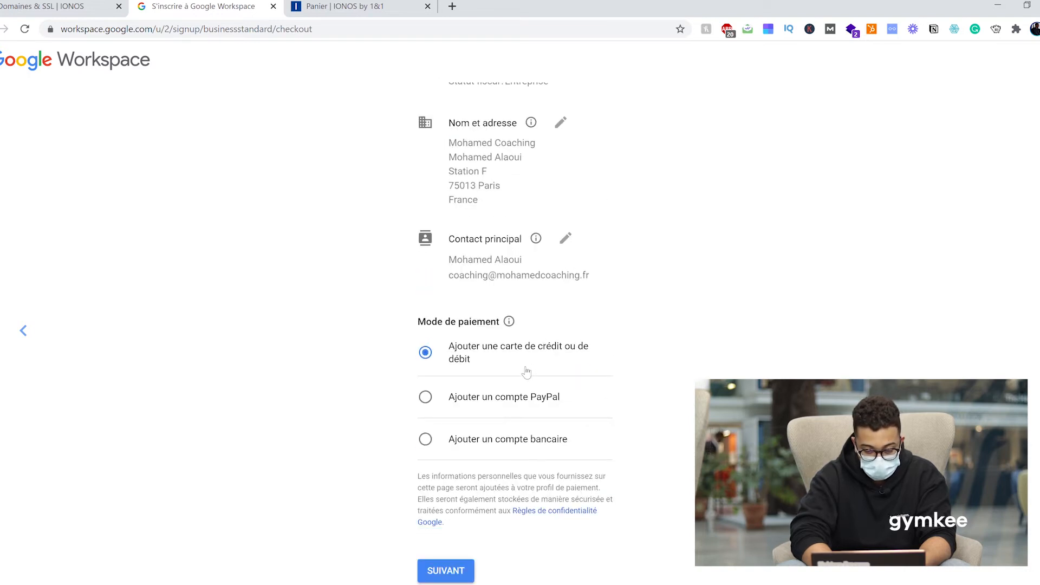
left_click(494, 397)
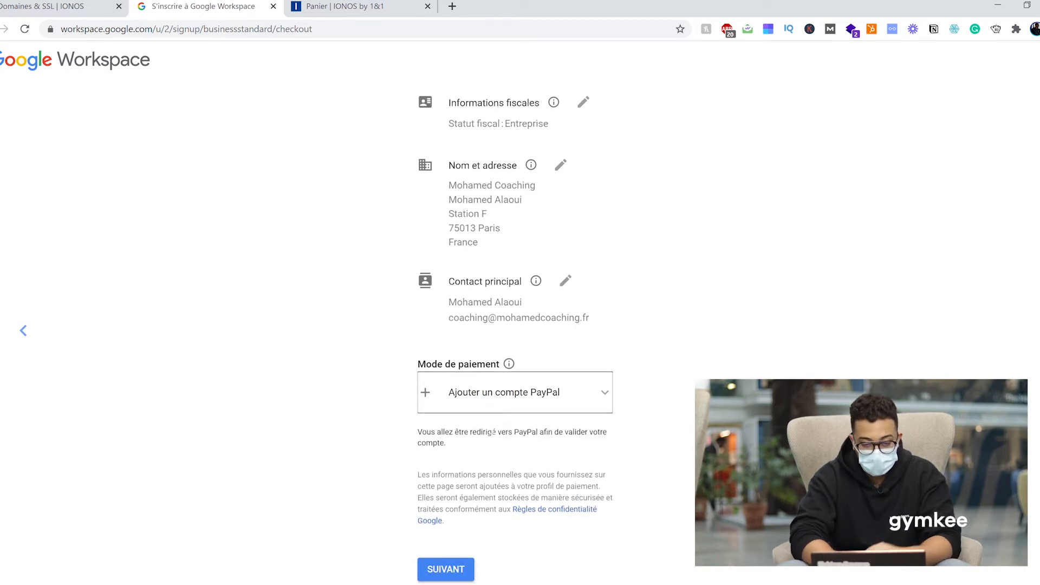
scroll(488, 460, "down", 1)
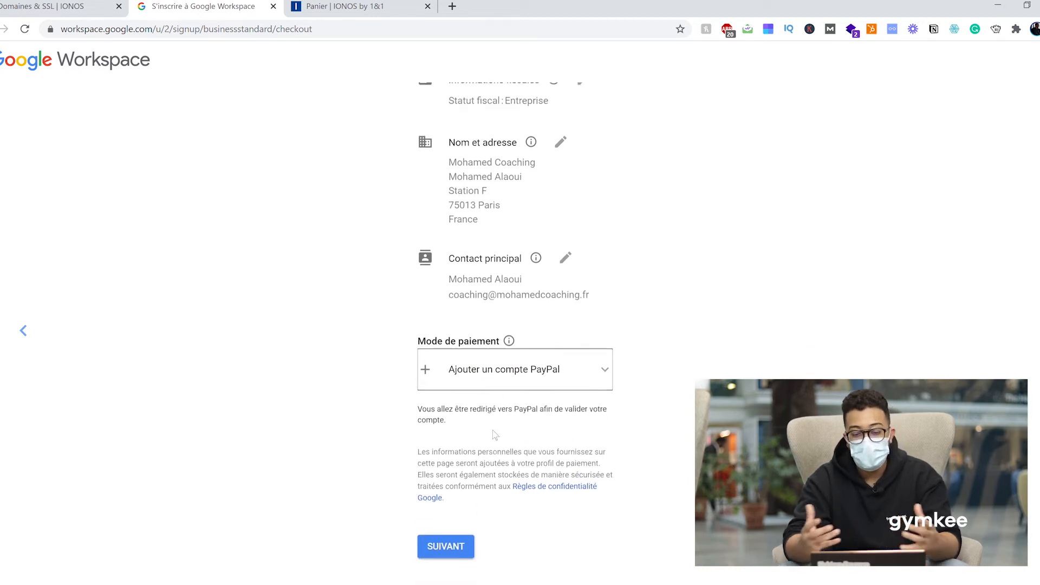
left_click(449, 542)
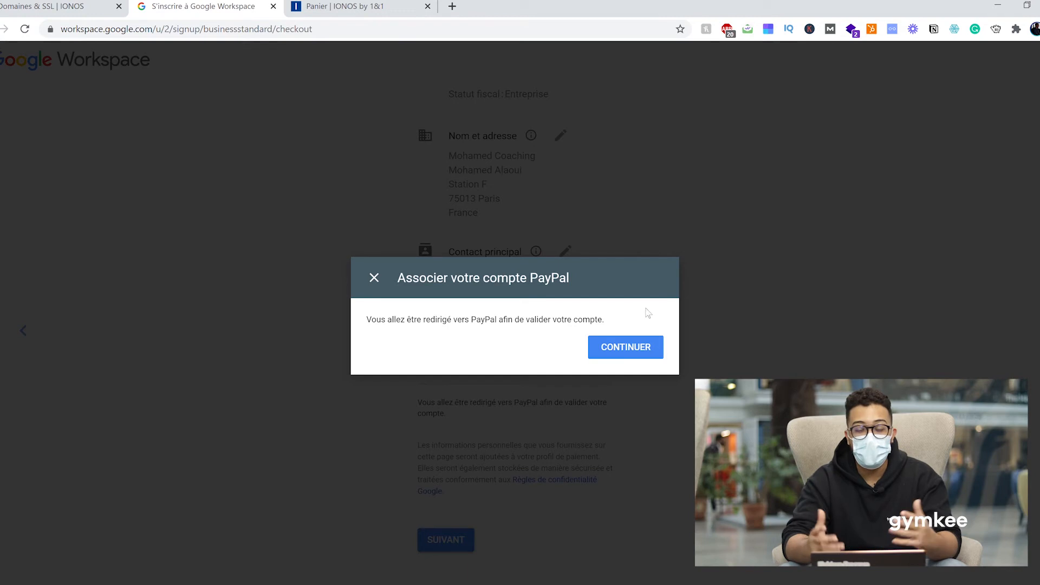
left_click(618, 340)
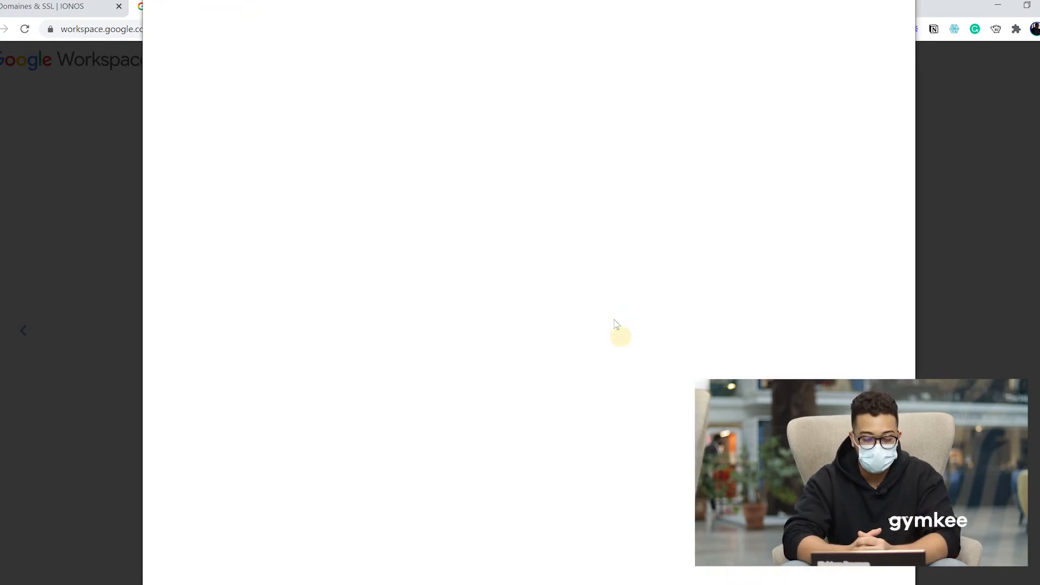
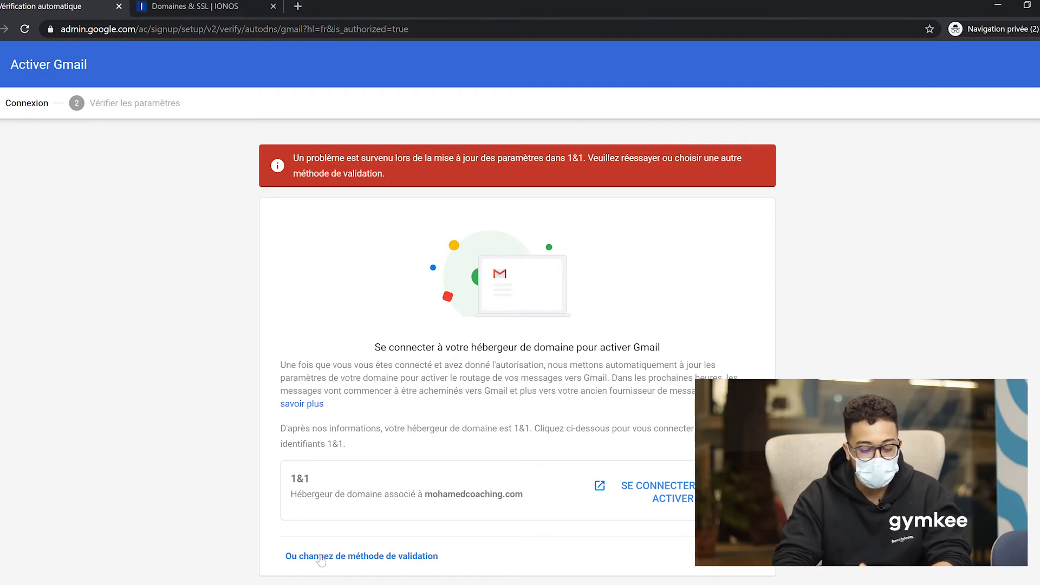
Switch Gmail activation to the manual activation method.
left_click(319, 554)
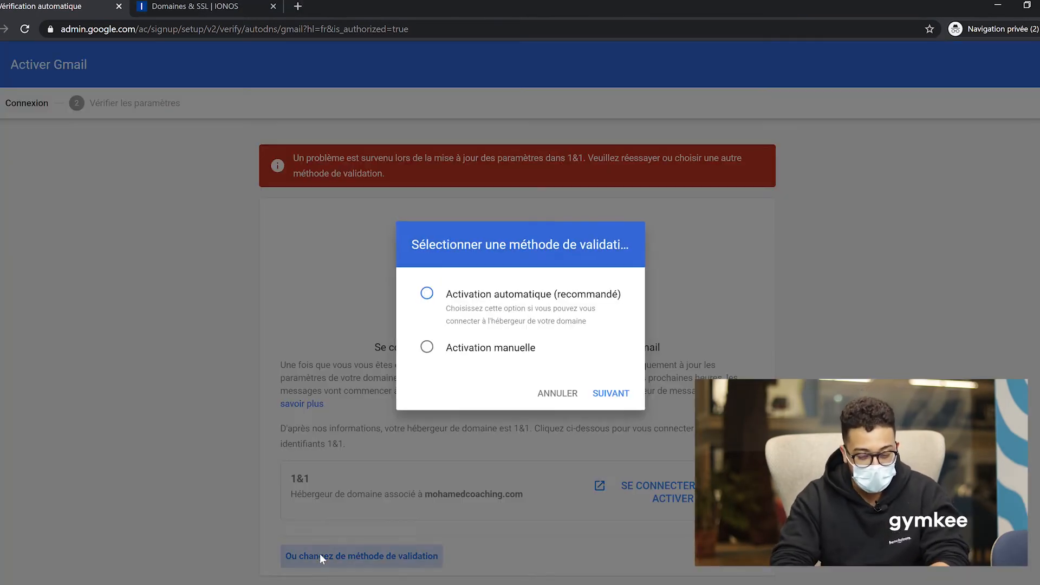
left_click(507, 348)
left_click(621, 396)
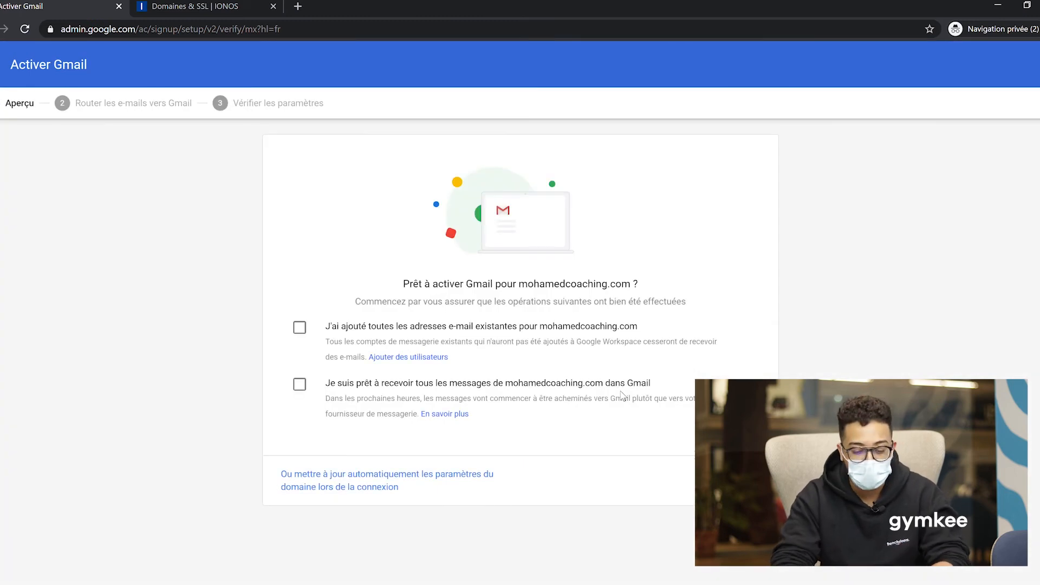
Confirm readiness to receive all mail in Gmail and that existing addresses were added, then continue.
left_click(301, 386)
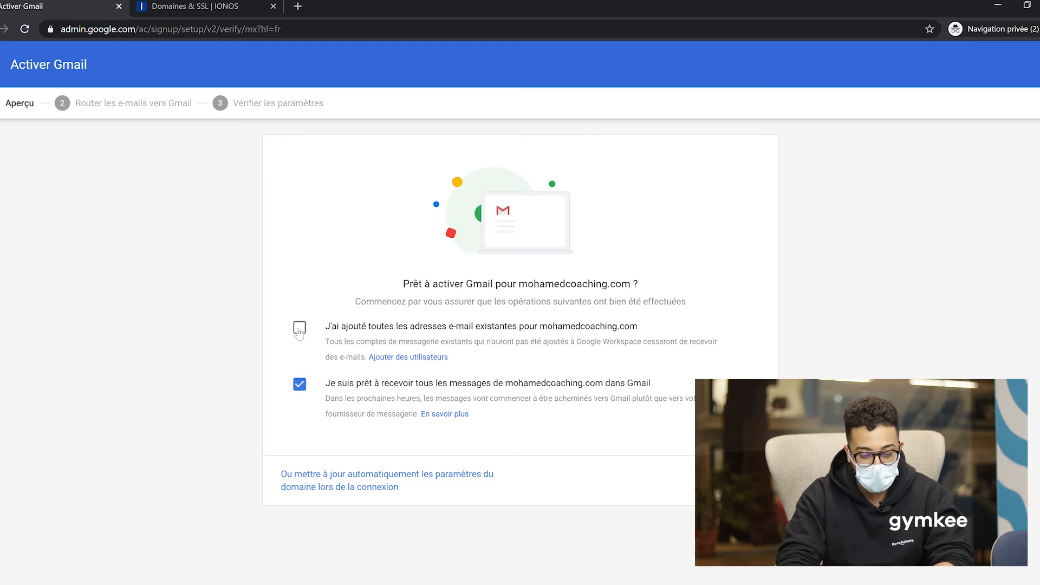
left_click(300, 333)
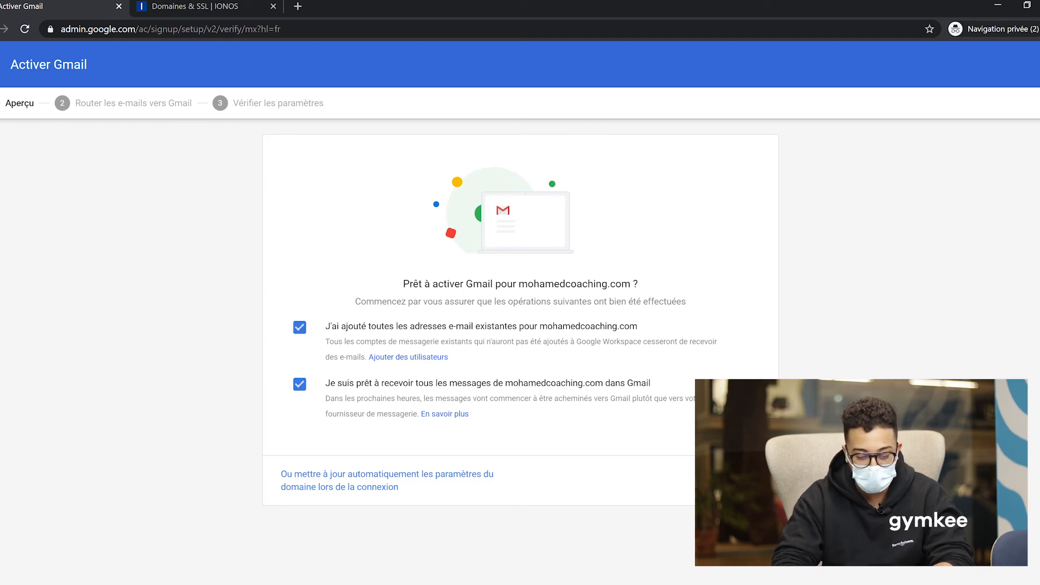
left_click(740, 481)
scroll(518, 352, "down", 5)
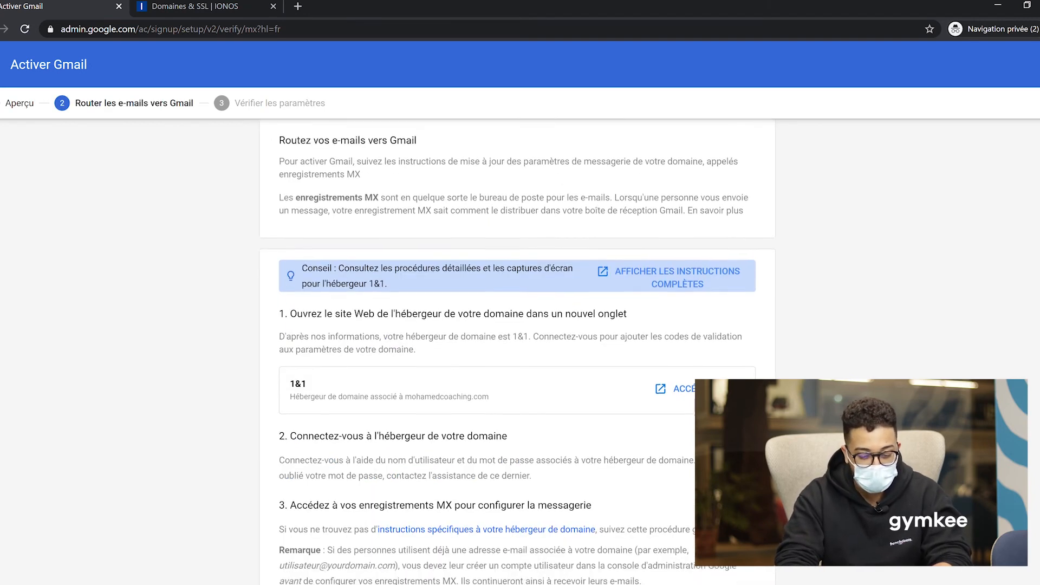
Review Google's MX server table, then open the DNS settings of mohamedcoaching.com in IONOS.
left_click(217, 6)
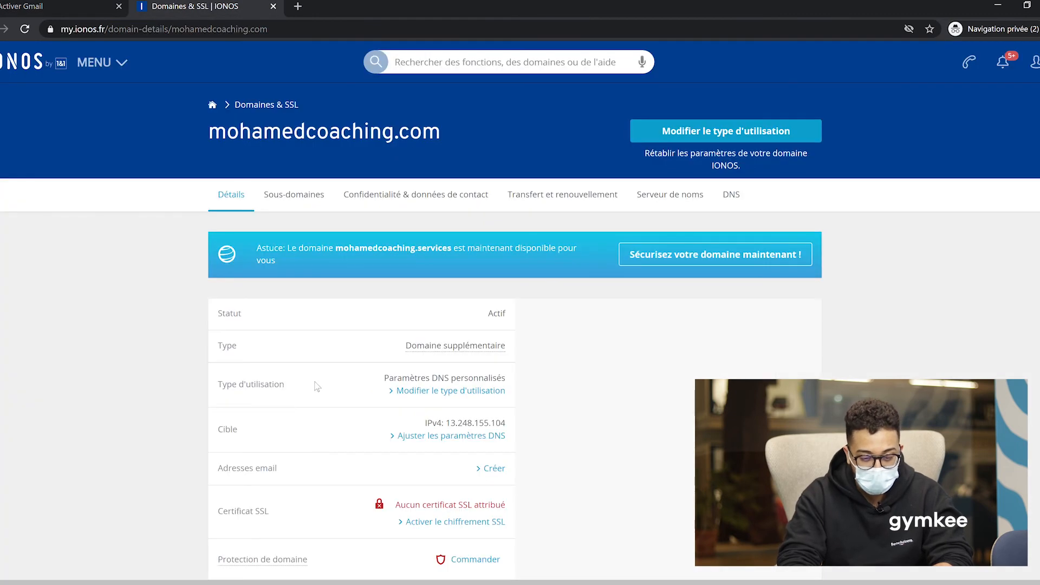
key("ctrl+Tab")
scroll(141, 271, "up", 3)
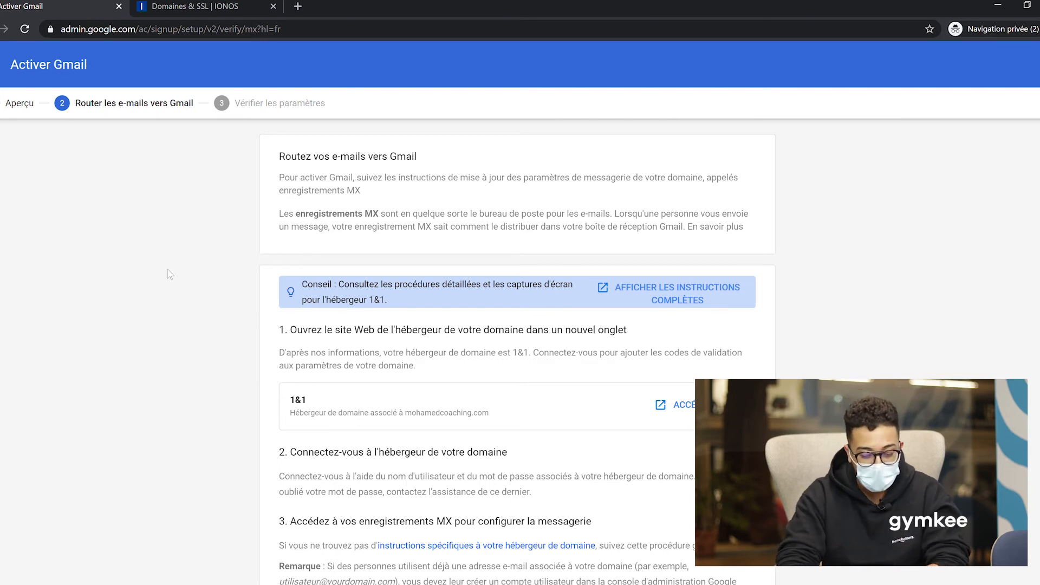
scroll(255, 331, "down", 4)
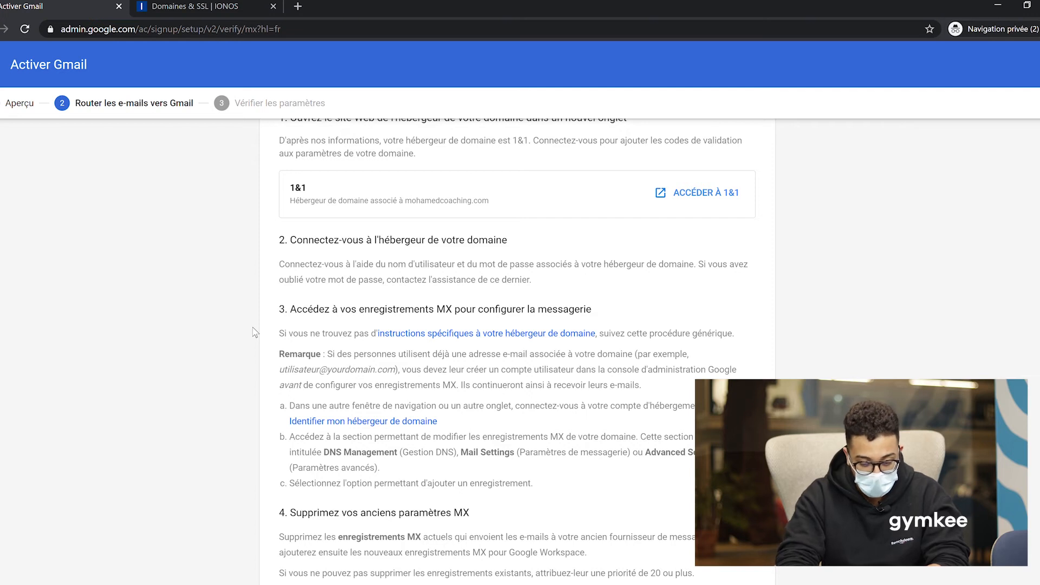
scroll(423, 383, "down", 2)
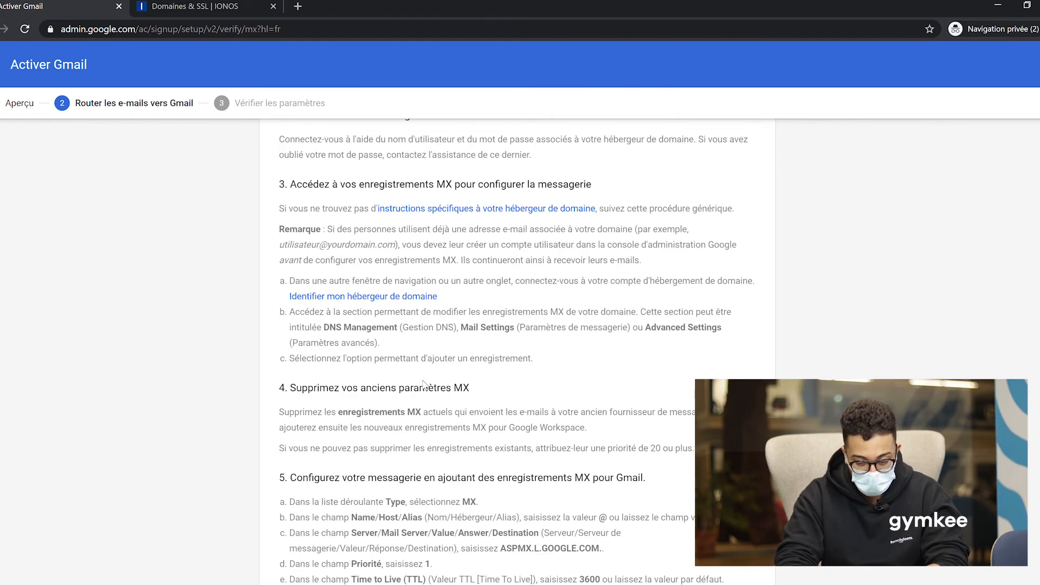
scroll(424, 384, "down", 5)
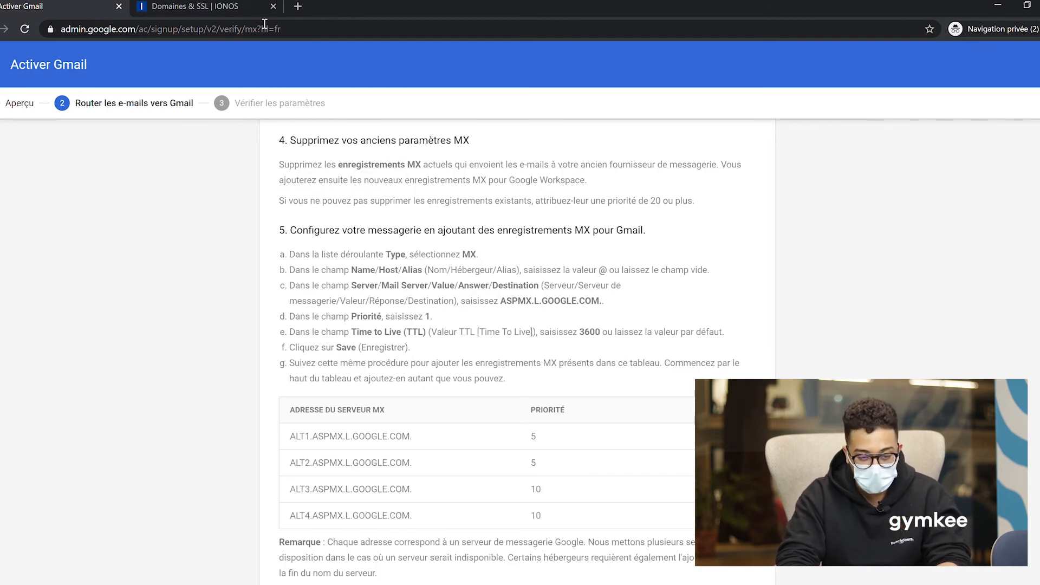
left_click(219, 6)
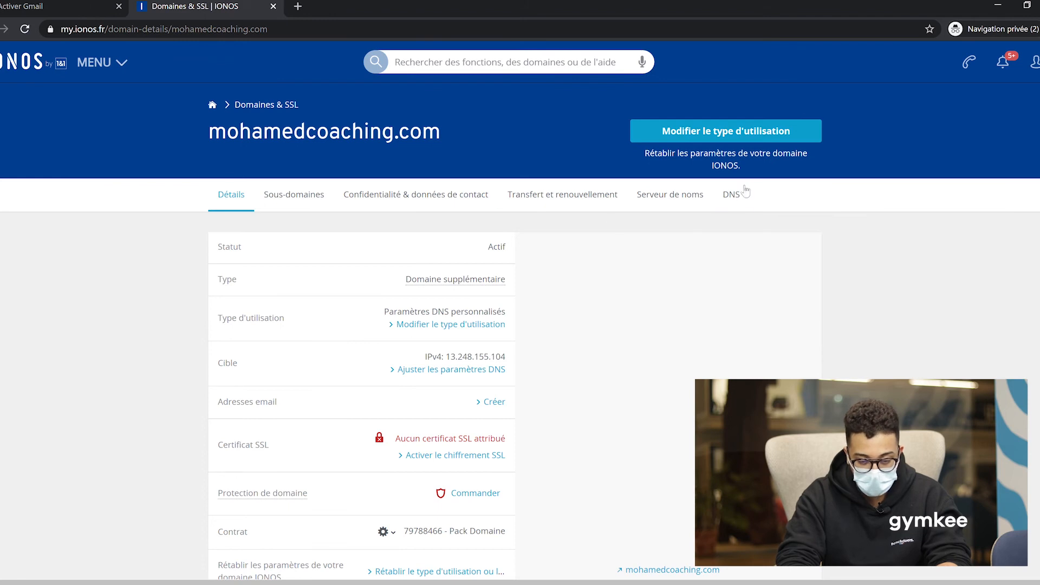
left_click(732, 194)
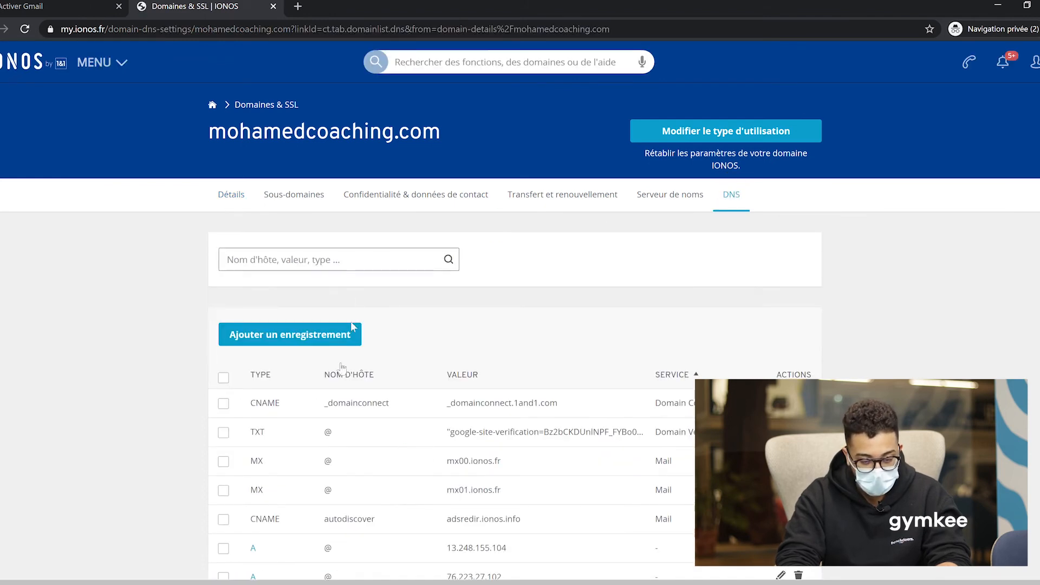
left_click(314, 334)
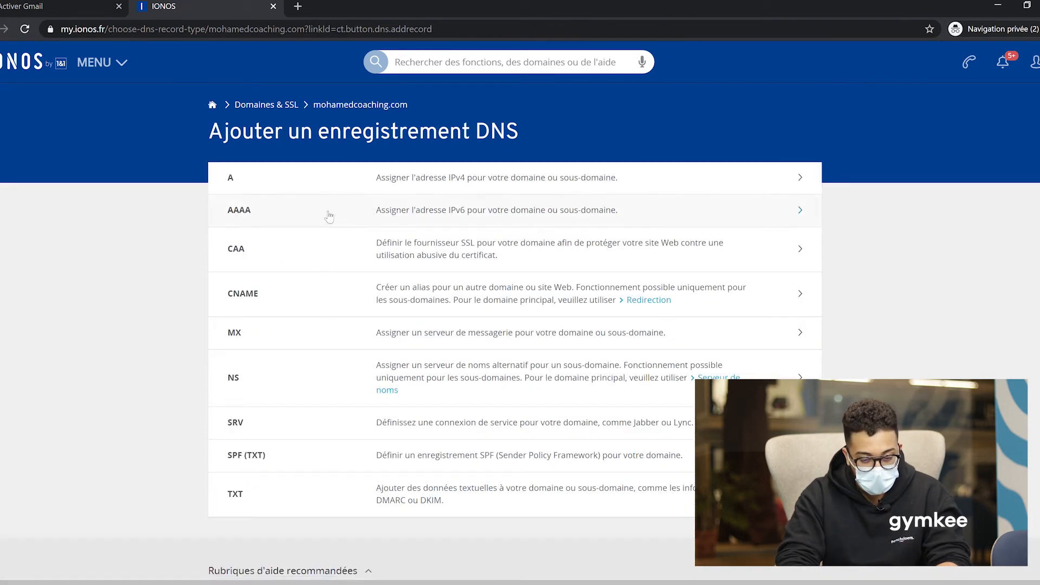
left_click(263, 337)
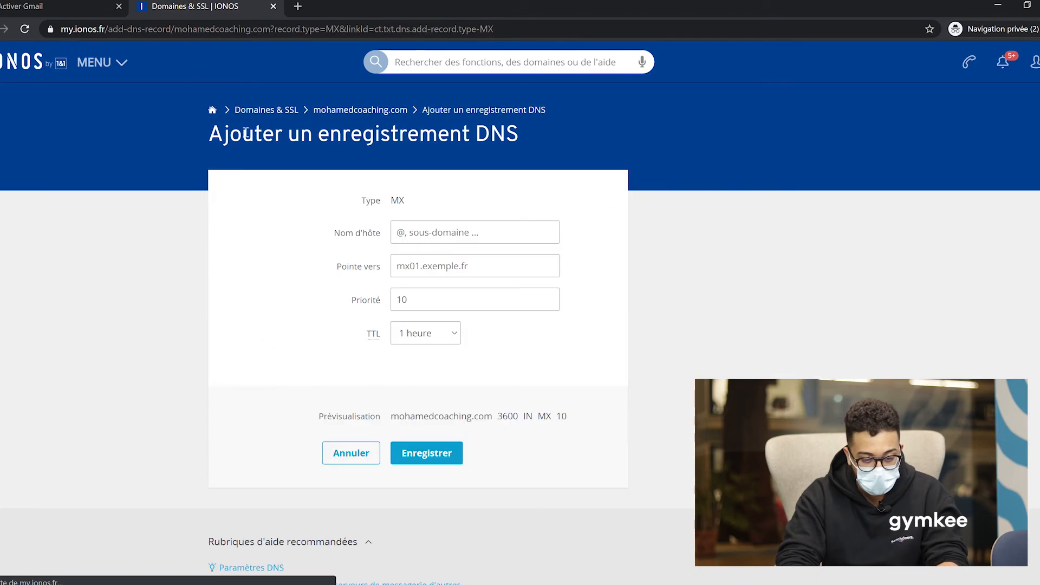
left_click(66, 7)
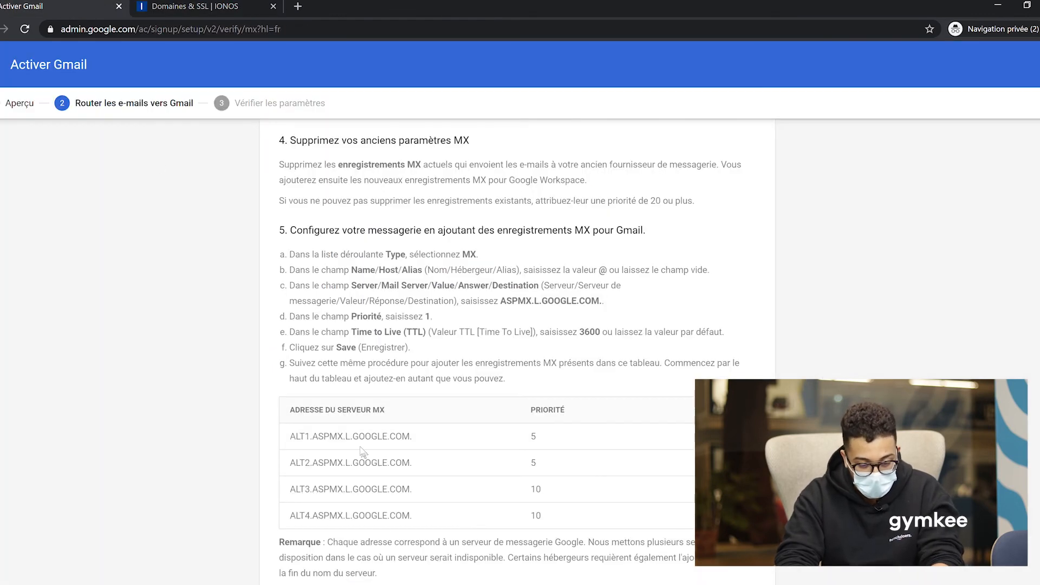
left_click(346, 436)
left_click(346, 438)
left_click_drag(410, 437, 292, 439)
key("ctrl+c")
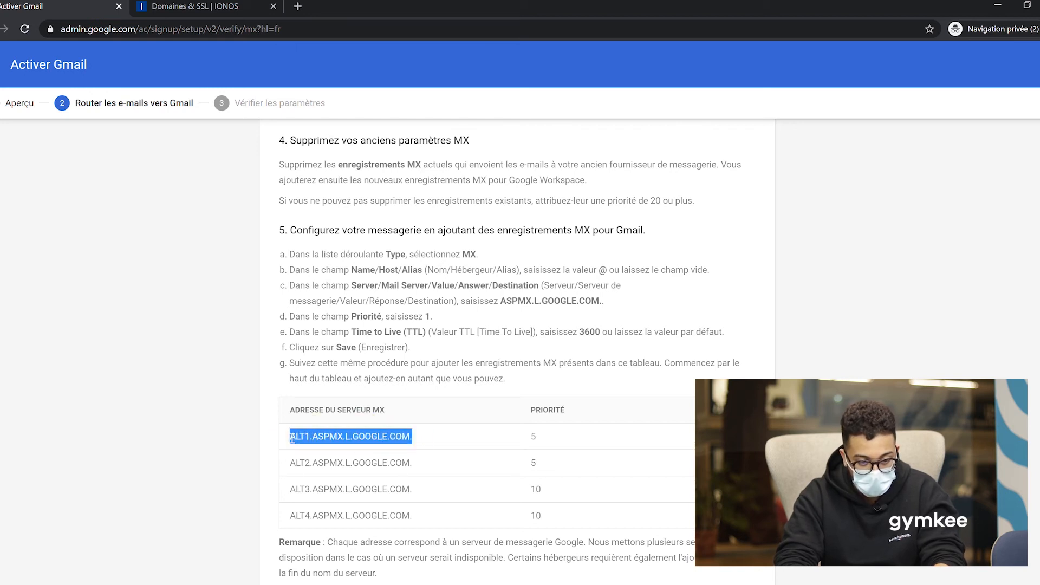
left_click(233, 6)
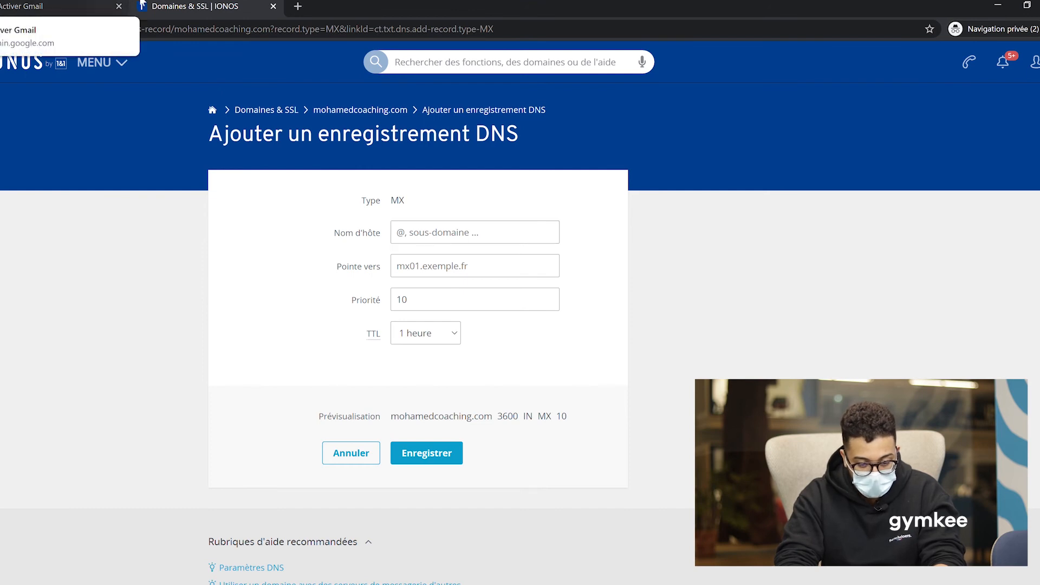
left_click(104, 3)
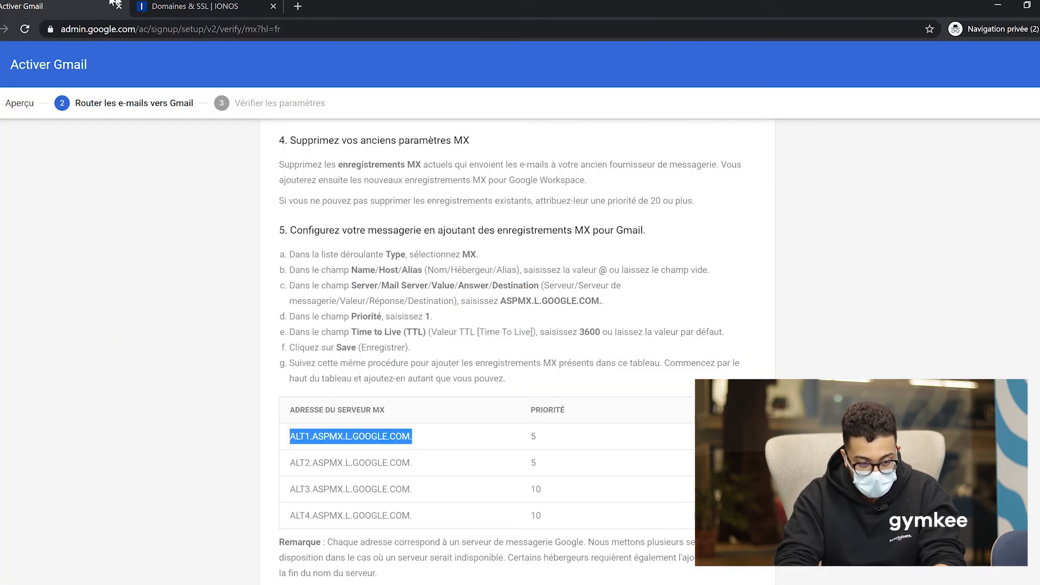
left_click(169, 5)
left_click(454, 230)
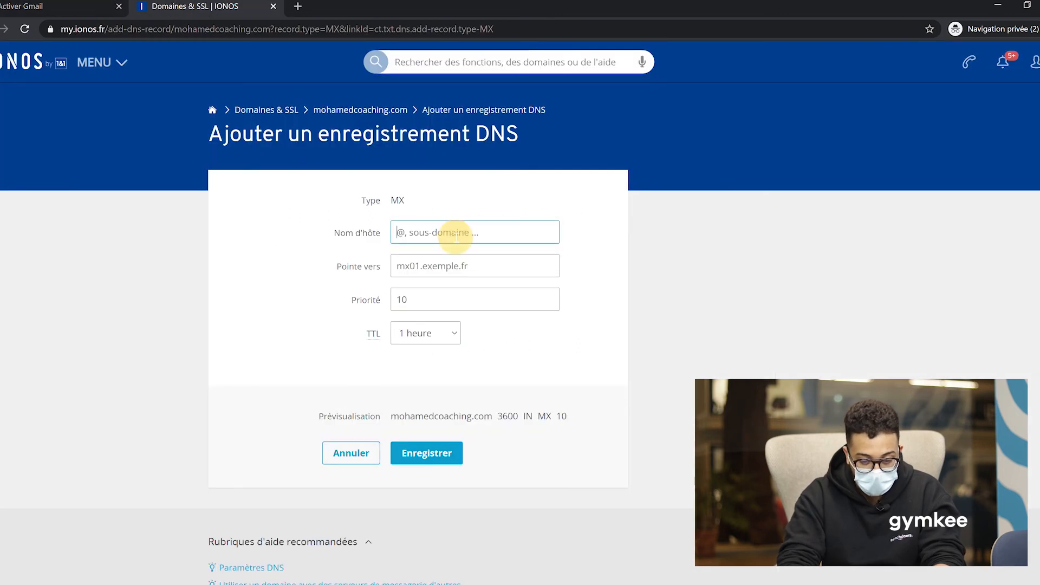
Fill the MX record with host @, target ALT1.ASPMX.L.GOOGLE.COM. and priority 5.
type("@")
key("Tab")
key("ctrl+v")
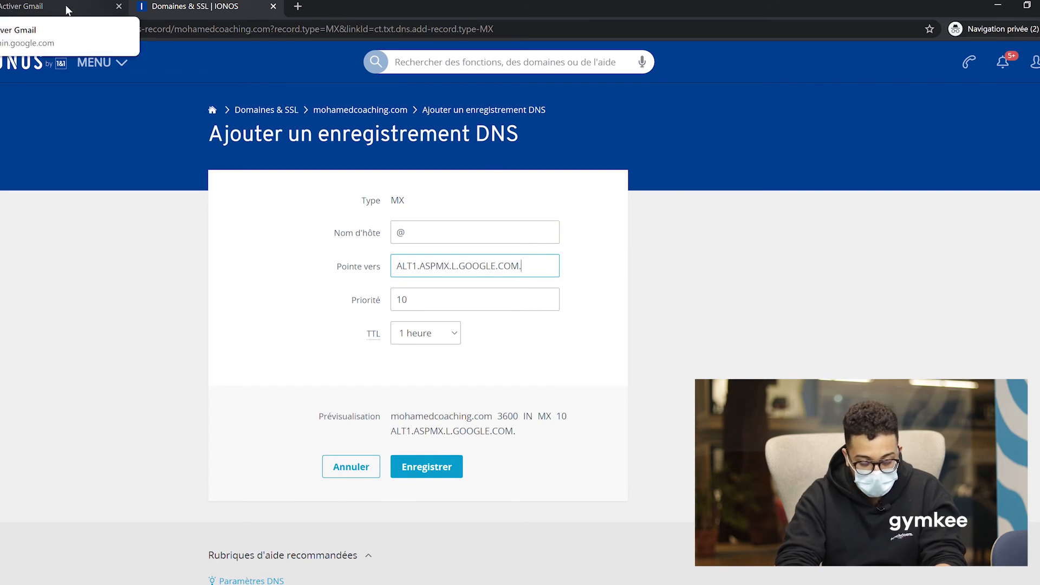
left_click(2, 4)
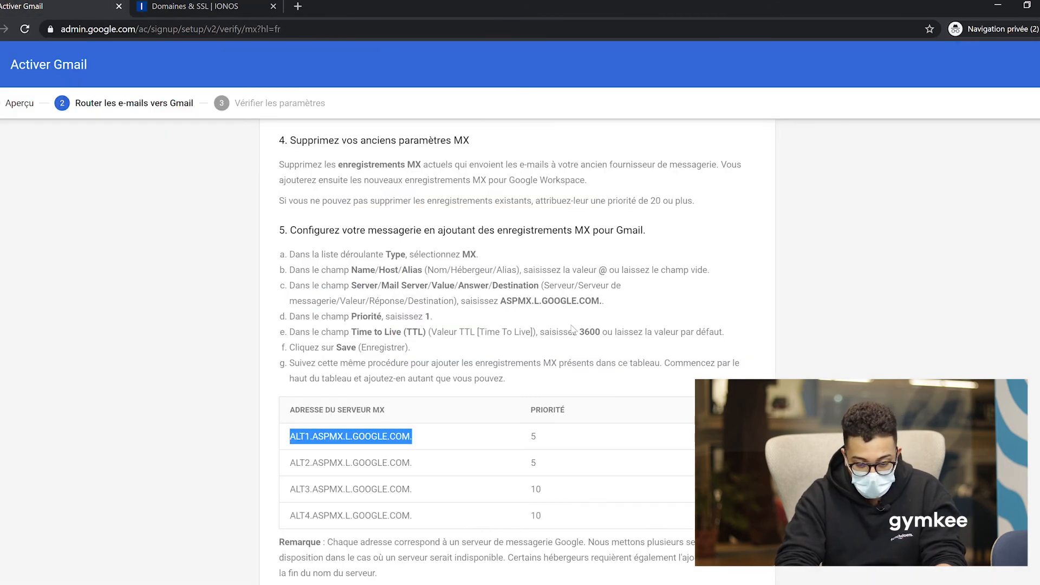
left_click(205, 4)
double_click(494, 299)
type("5")
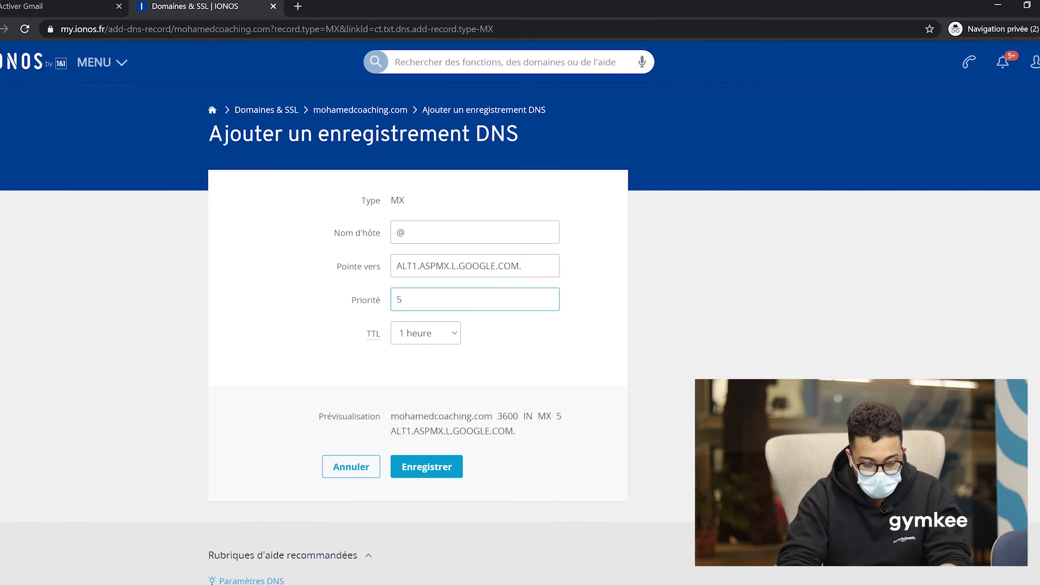
Save the ALT1 MX record, check the DNS list, and return to Google's instructions.
left_click(439, 467)
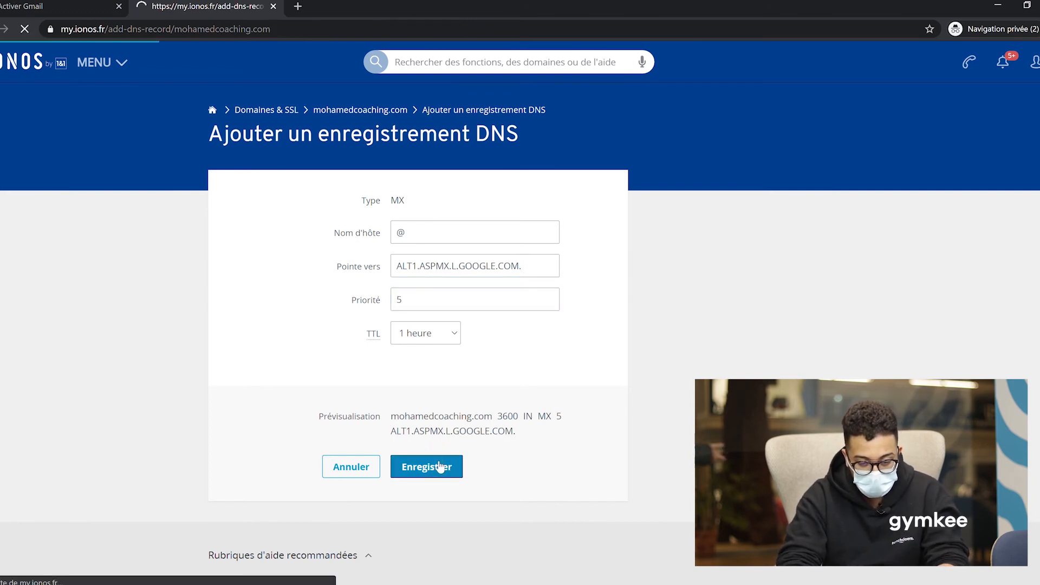
scroll(506, 414, "down", 5)
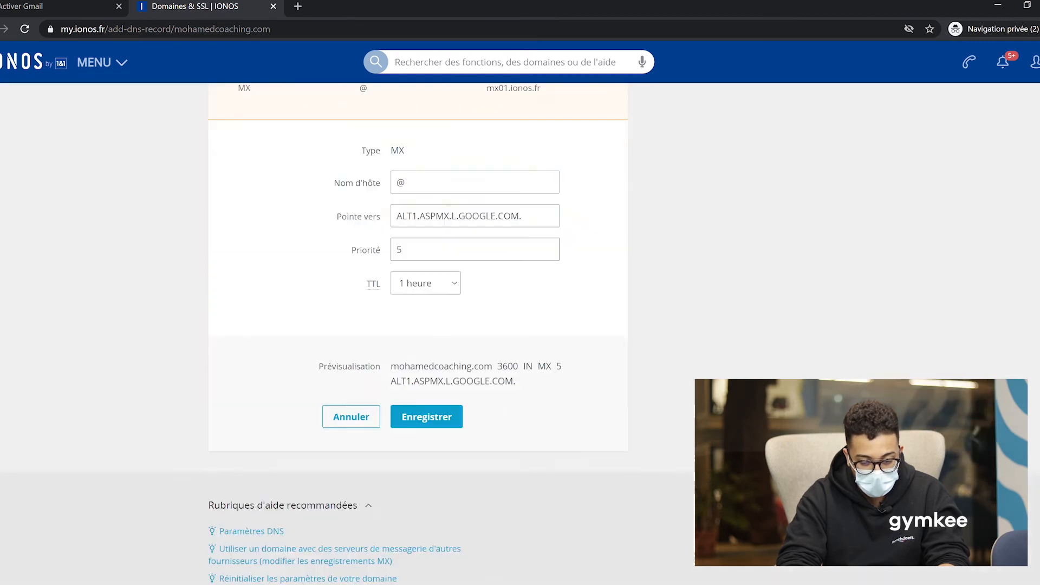
left_click(427, 409)
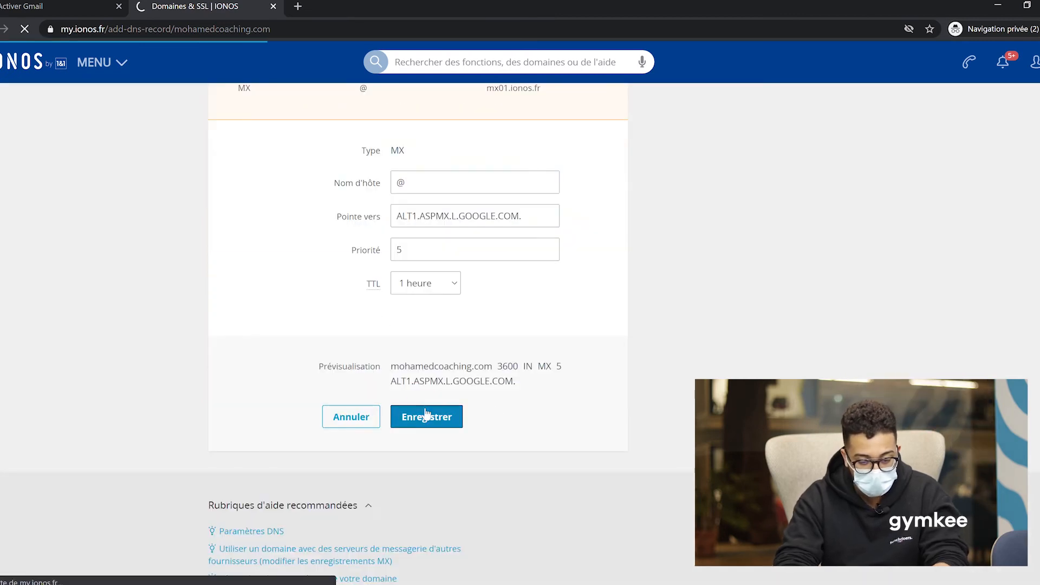
scroll(427, 414, "down", 3)
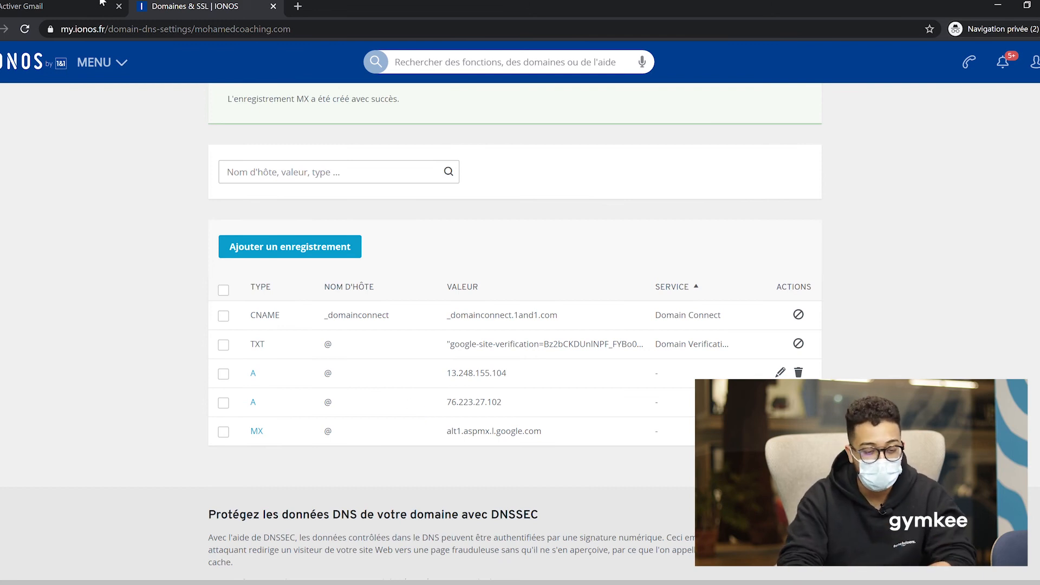
left_click(55, 5)
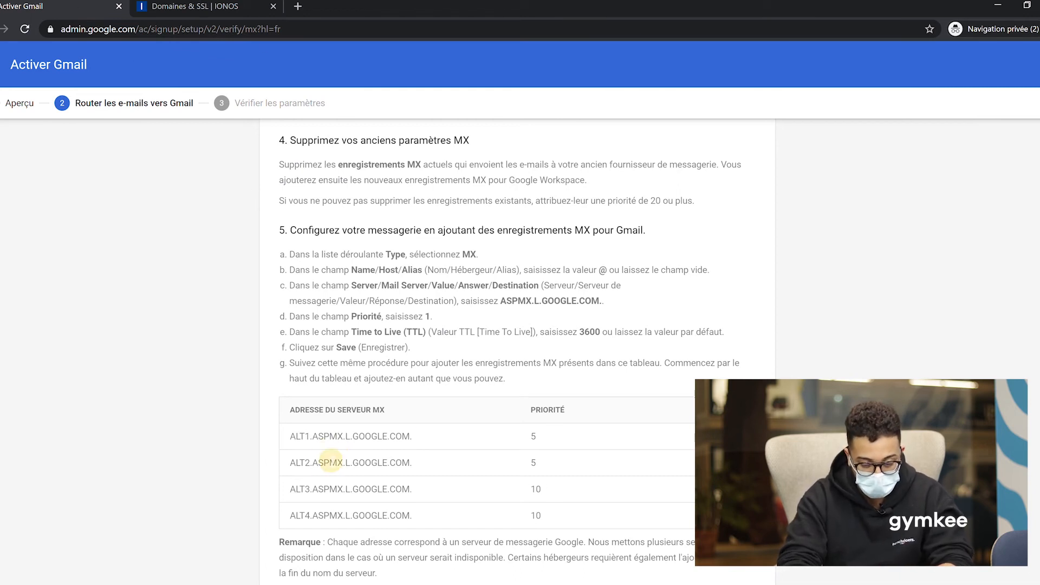
Copy the ALT2 server address and start a new MX record for host @ in IONOS.
triple_click(333, 462)
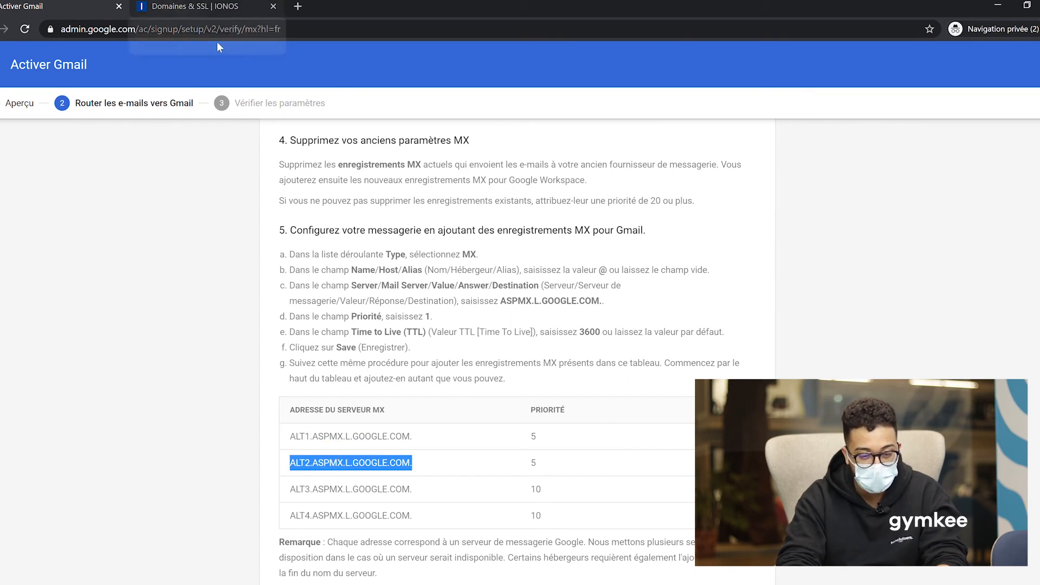
left_click(203, 9)
left_click(336, 242)
left_click(310, 343)
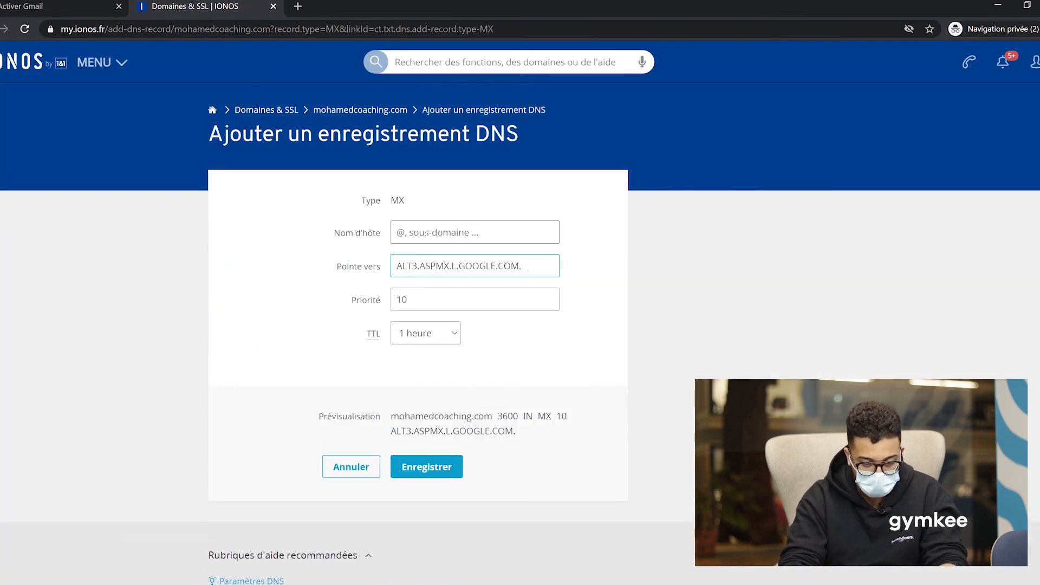
type("@")
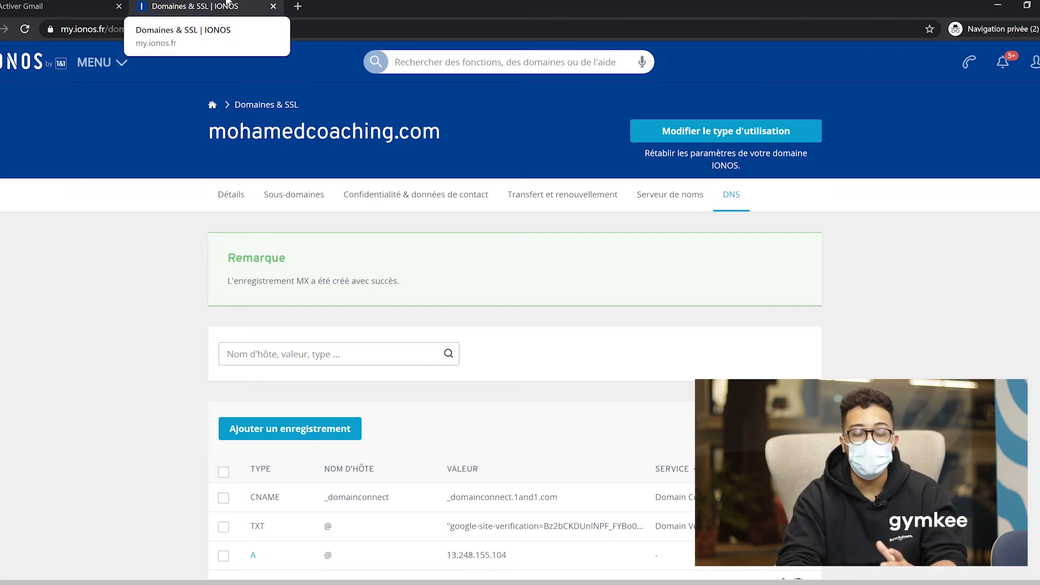
Continue to Google's MX verification, which flags ASPMX.L.GOOGLE.COM (priority 1) as missing.
left_click(105, 3)
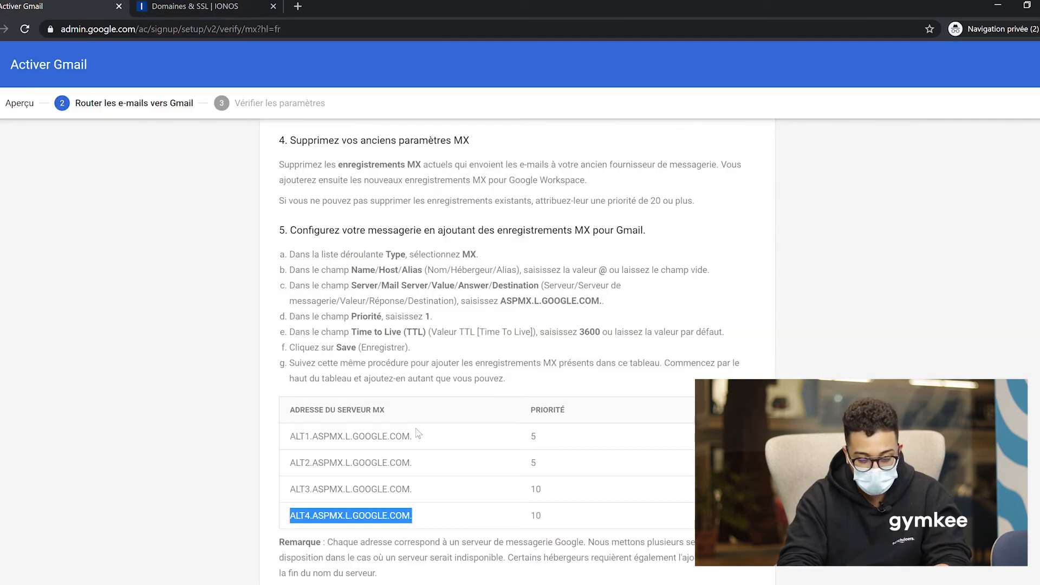
scroll(418, 433, "down", 2)
left_click(735, 553)
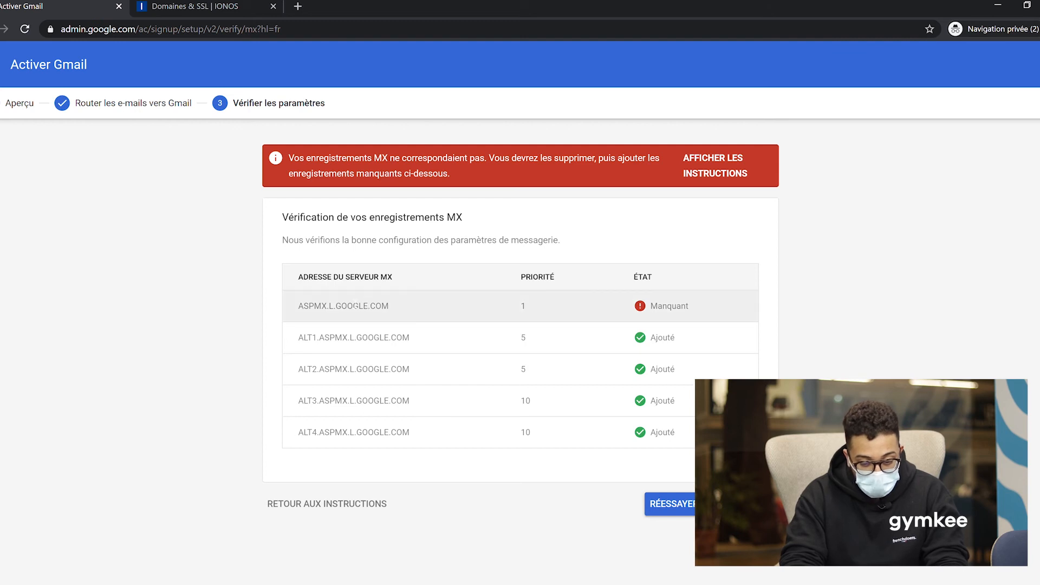
Copy ASPMX.L.GOOGLE.COM and start another MX record in IONOS.
double_click(347, 307)
triple_click(348, 307)
key("ctrl+c")
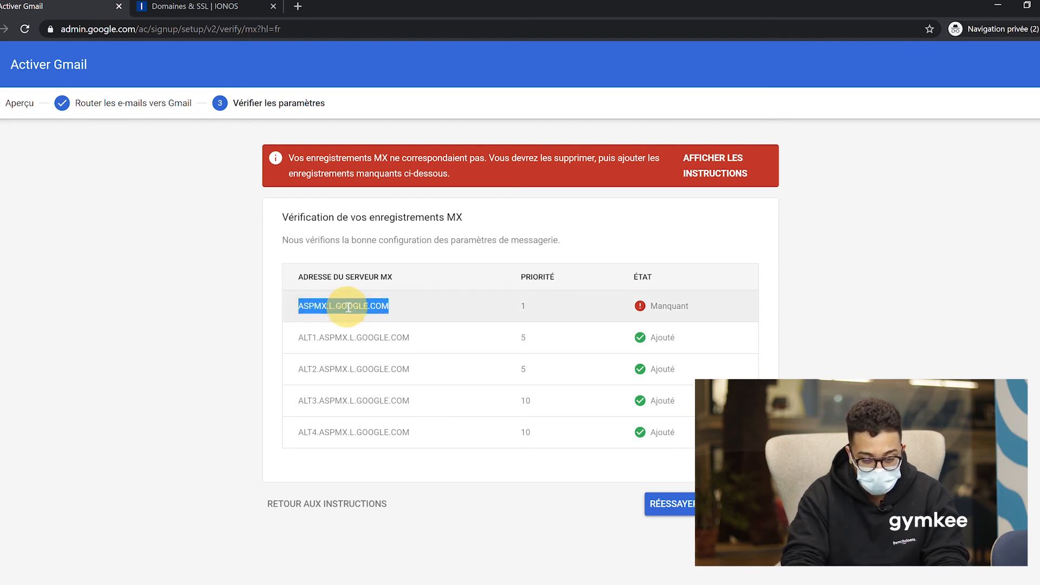
left_click(225, 5)
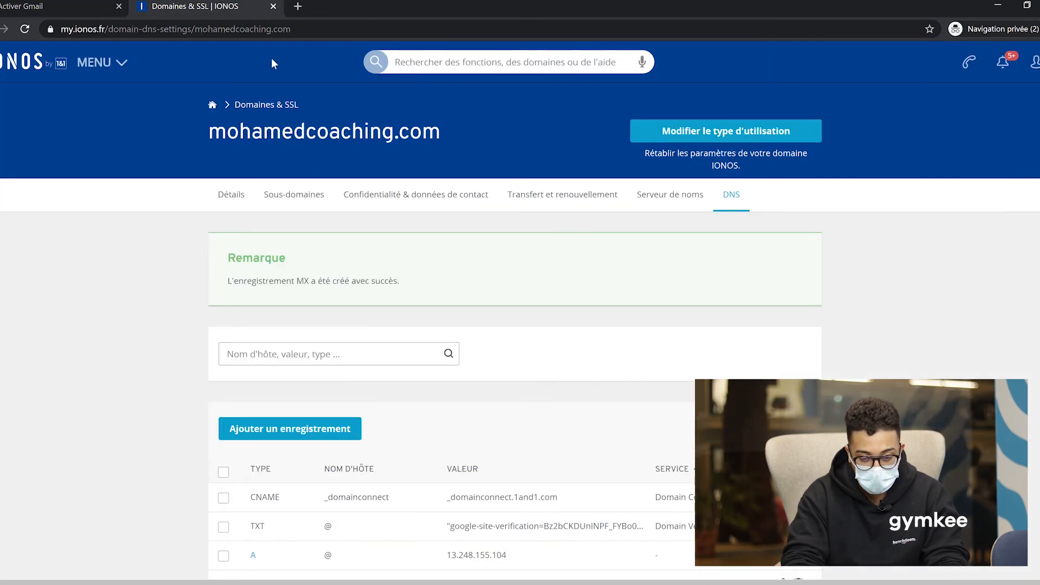
left_click(272, 433)
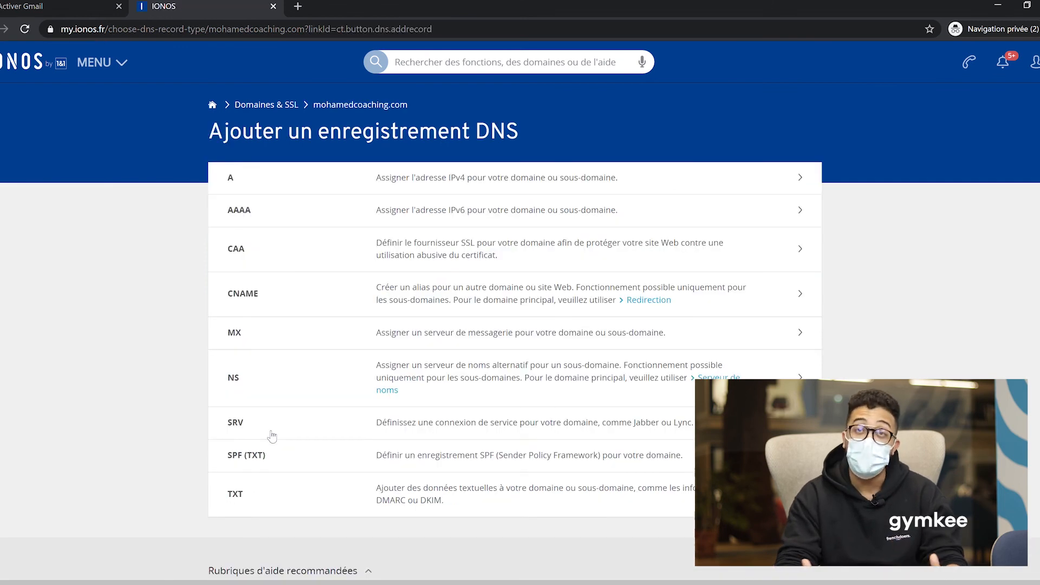
left_click(273, 332)
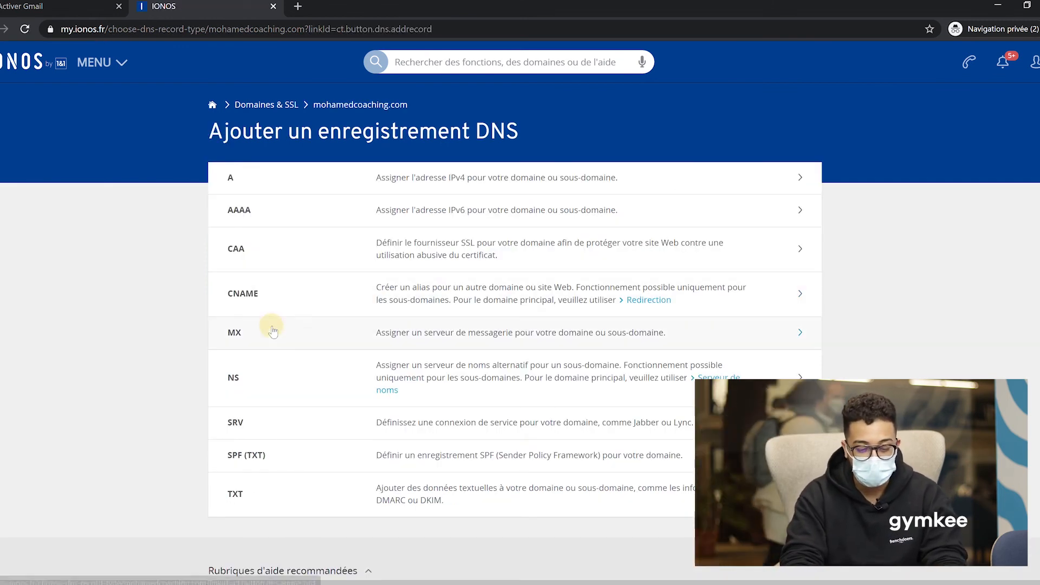
Save the MX record pointing @ to ASPMX.L.GOOGLE.COM with priority 1.
left_click(428, 259)
key("ctrl+v")
left_click(434, 232)
type("@")
key("Tab")
key("Tab")
type("1")
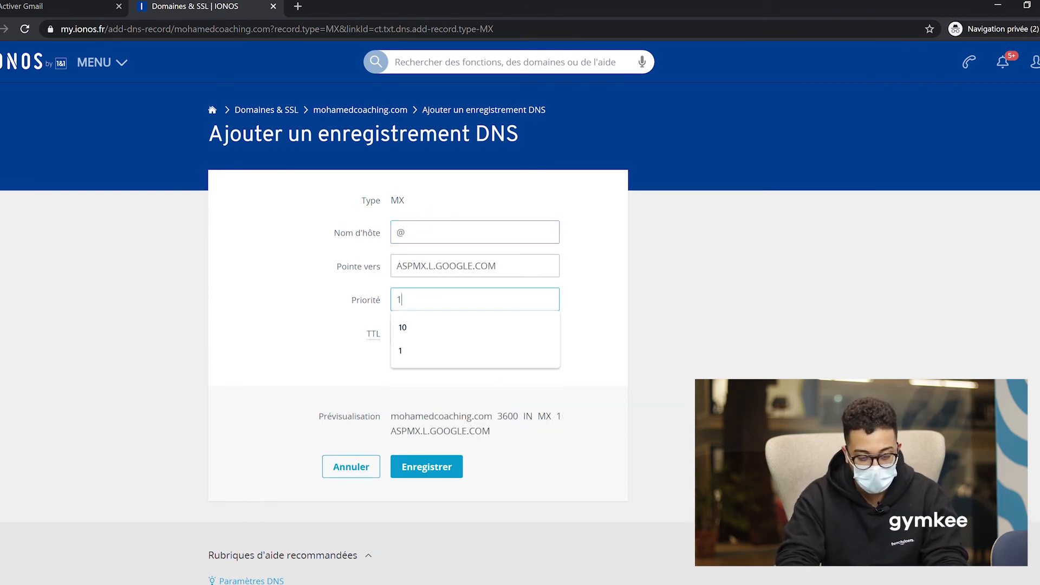
left_click(427, 469)
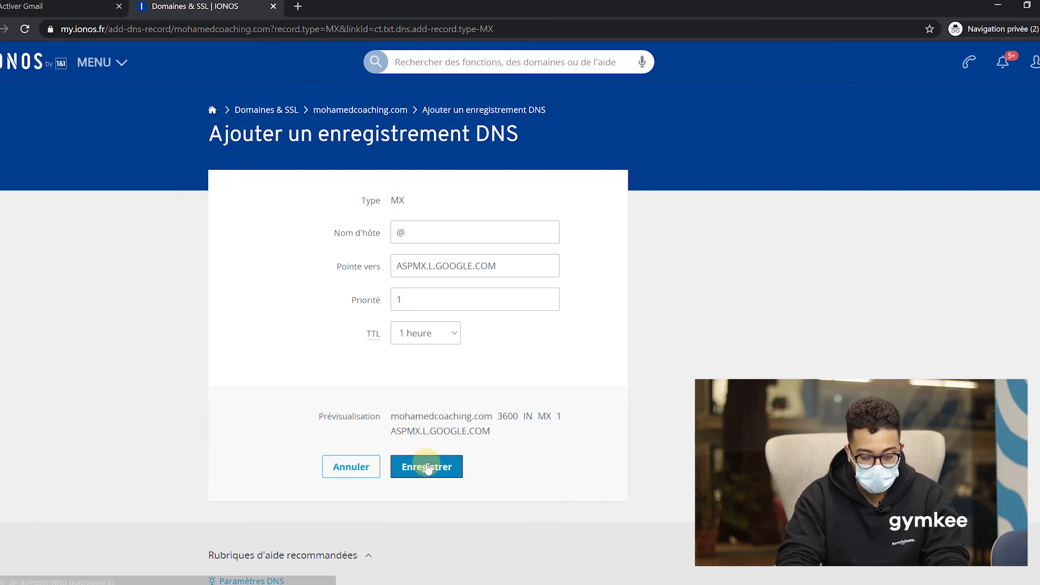
left_click(63, 6)
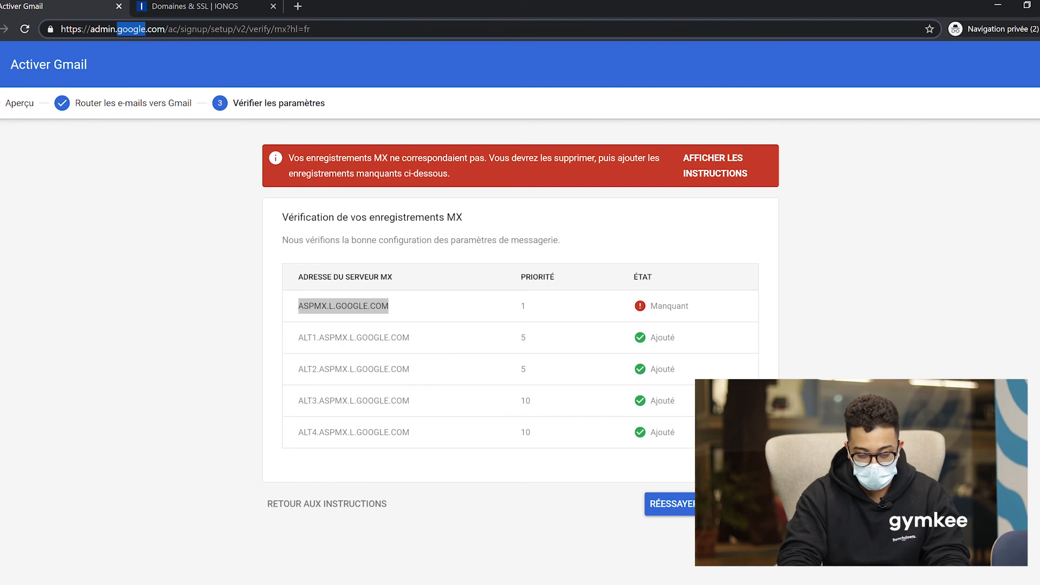
Rerun the MX check to activate Gmail, skip creating users, and review the ready-to-use checklist.
left_click(347, 306)
left_click(670, 504)
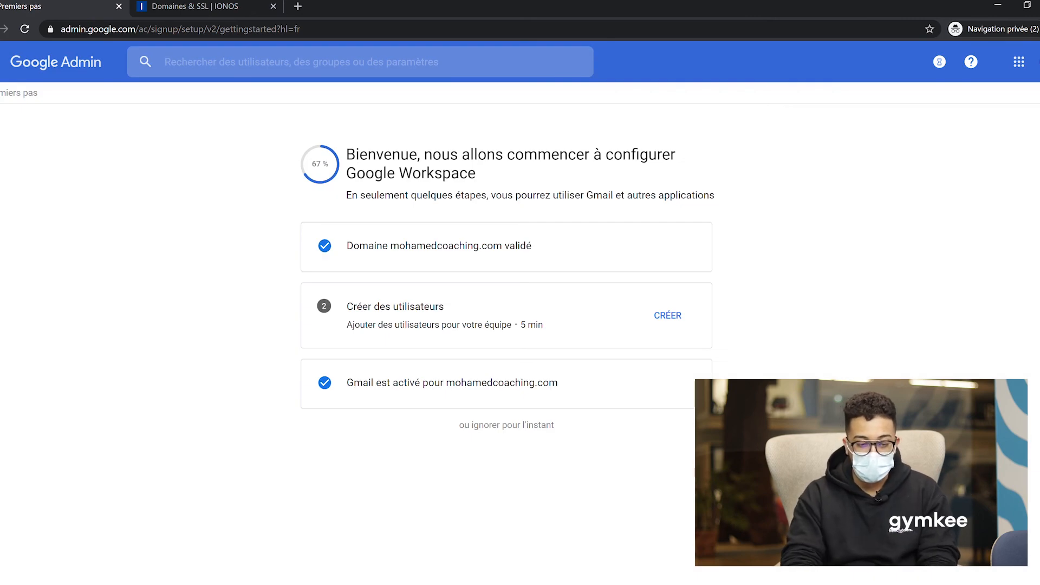
left_click(522, 431)
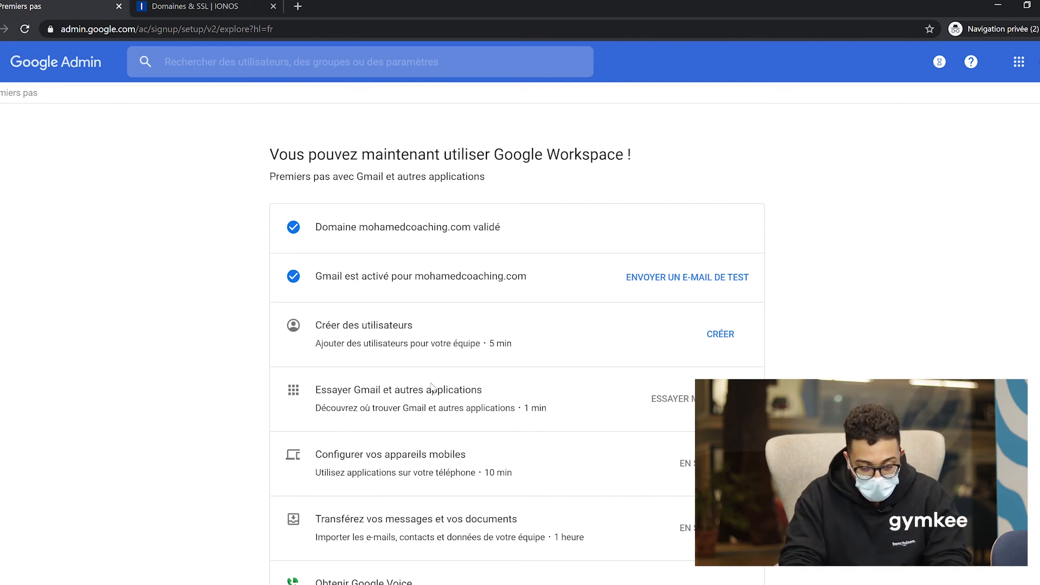
scroll(431, 387, "down", 2)
scroll(621, 282, "down", 2)
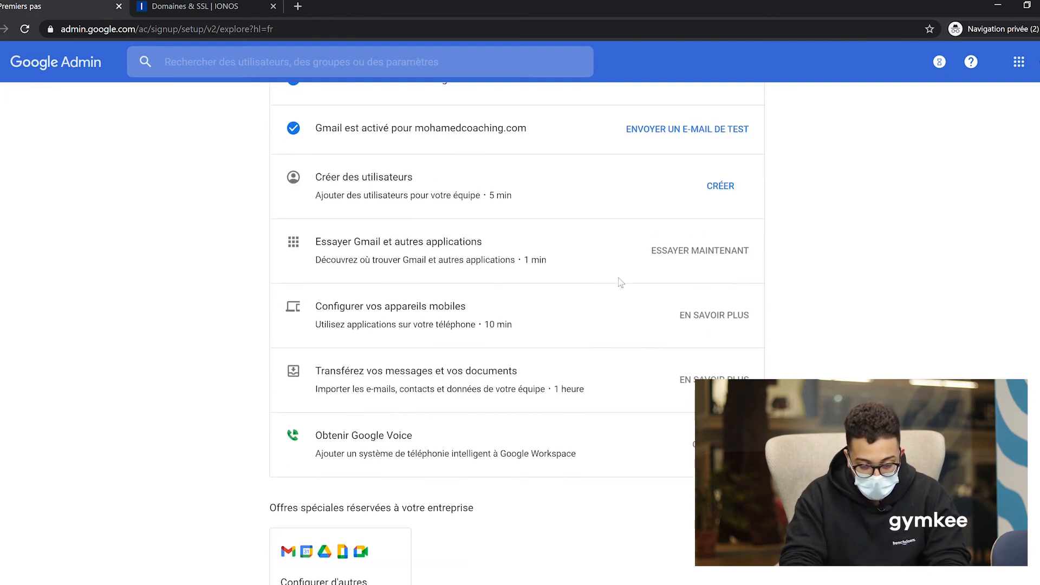
scroll(863, 226, "up", 1)
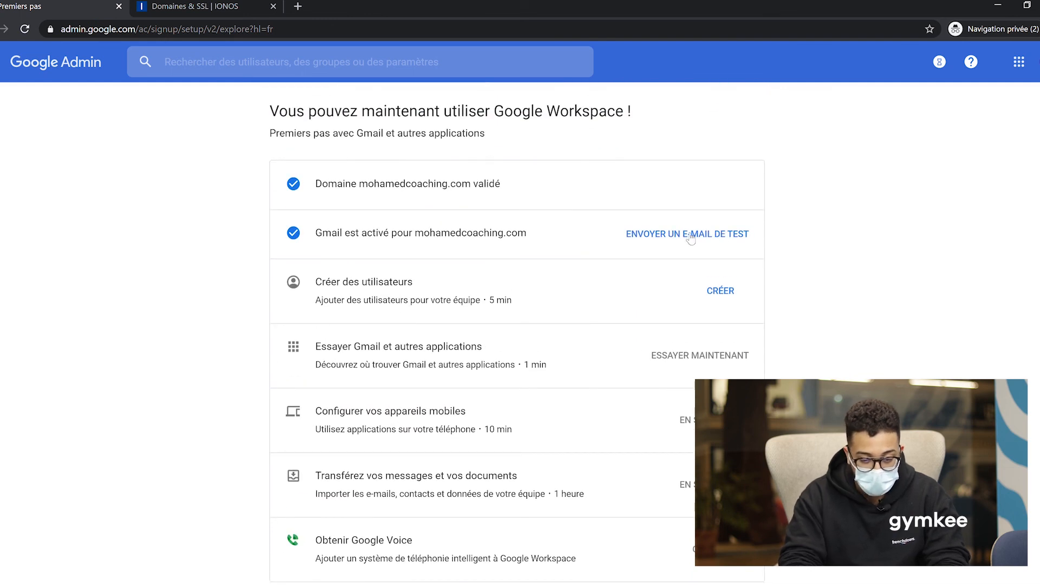
Send the domain test email, then open Gmail from the Google apps grid.
left_click(691, 238)
left_click(626, 399)
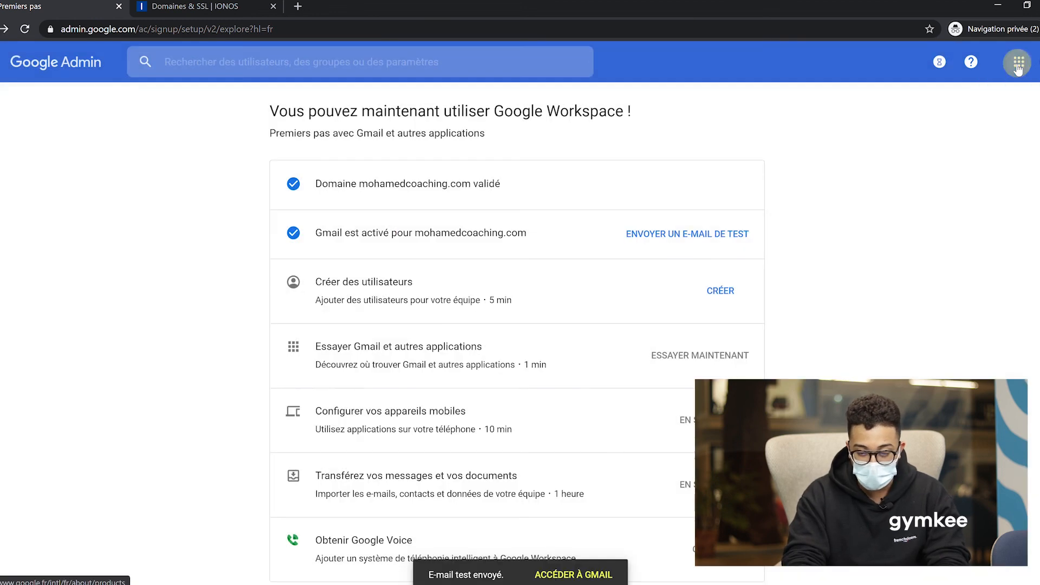
left_click(1019, 62)
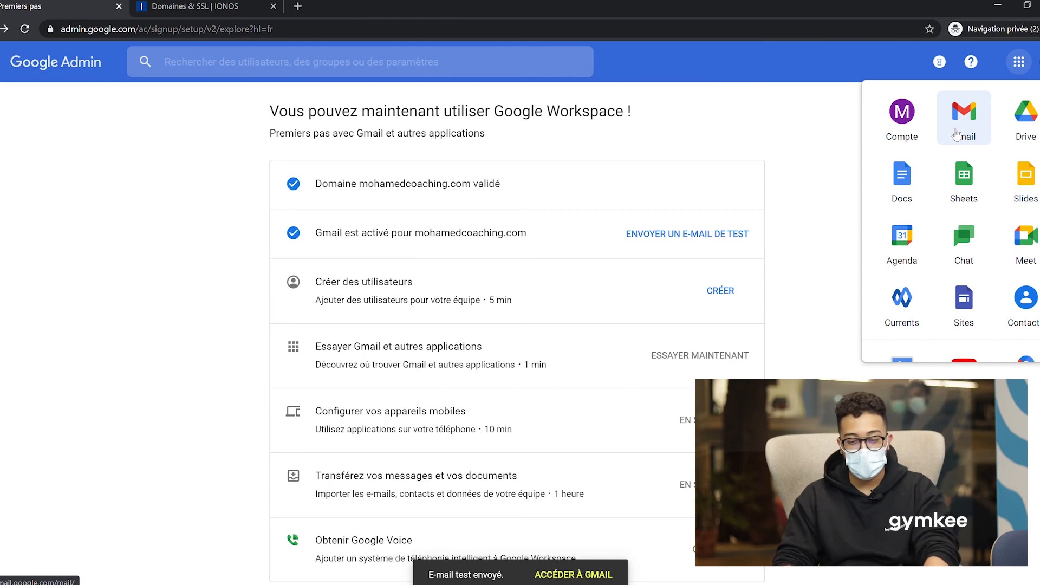
left_click(957, 136)
Keep Gmail's smart features on and dismiss the welcome announcements to reveal the inbox.
left_click(379, 292)
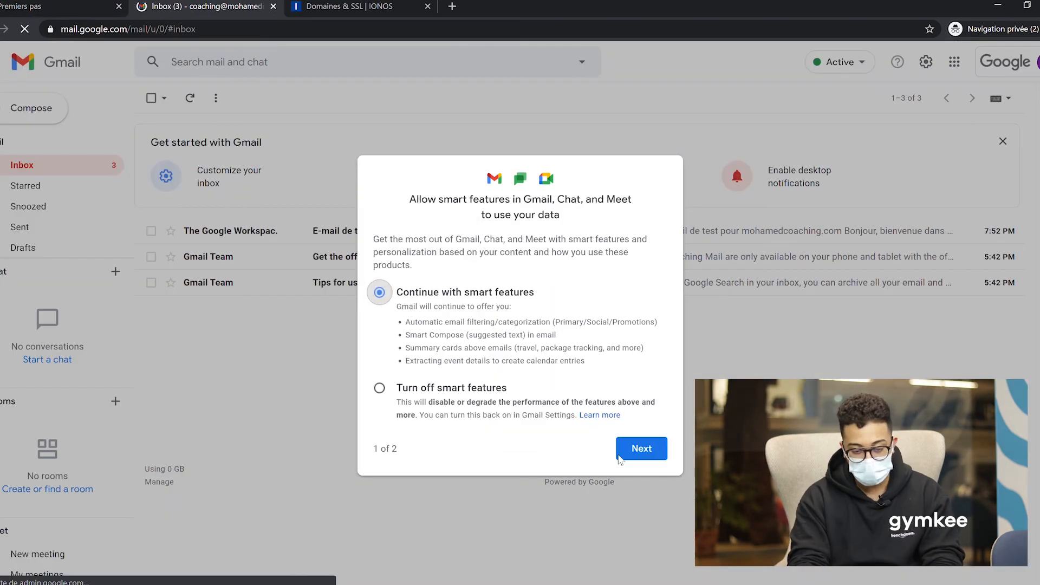
left_click(619, 456)
left_click(636, 497)
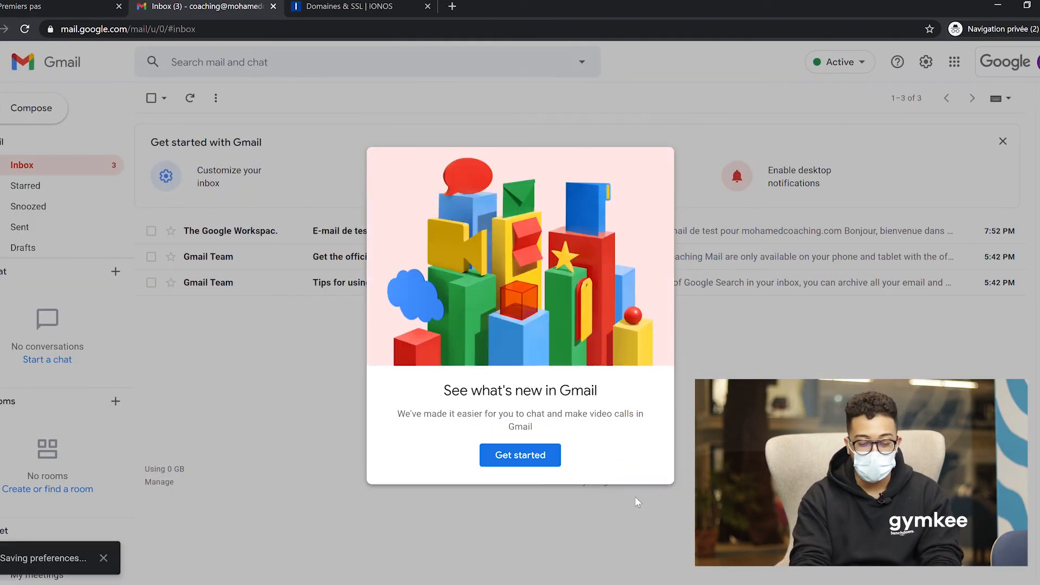
left_click(501, 457)
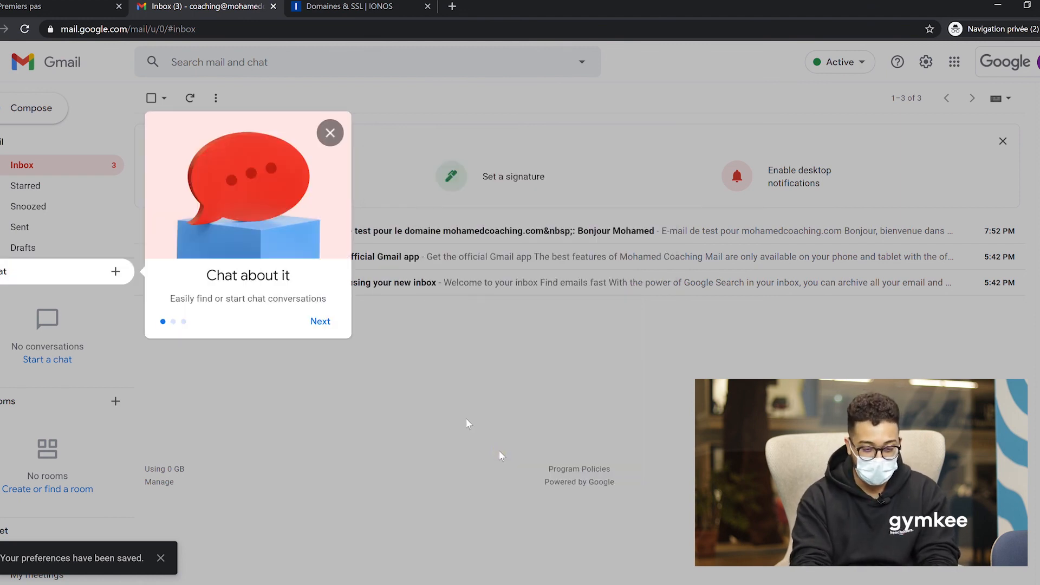
left_click(331, 135)
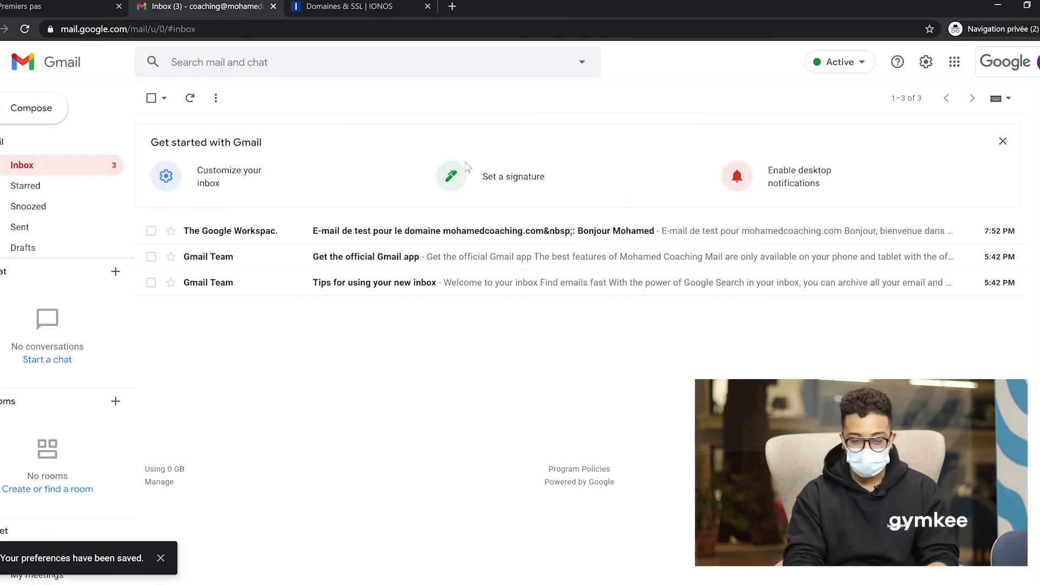